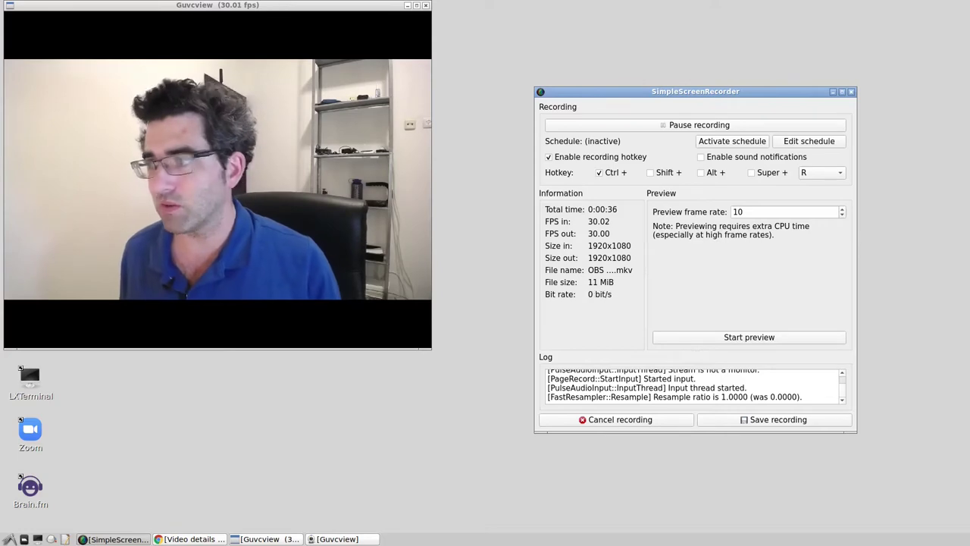
# - Bring the YouTube Studio page forward and place the Guvcview webcam window over the area beside the video description
pyautogui.hotkey('alt', 'Tab')
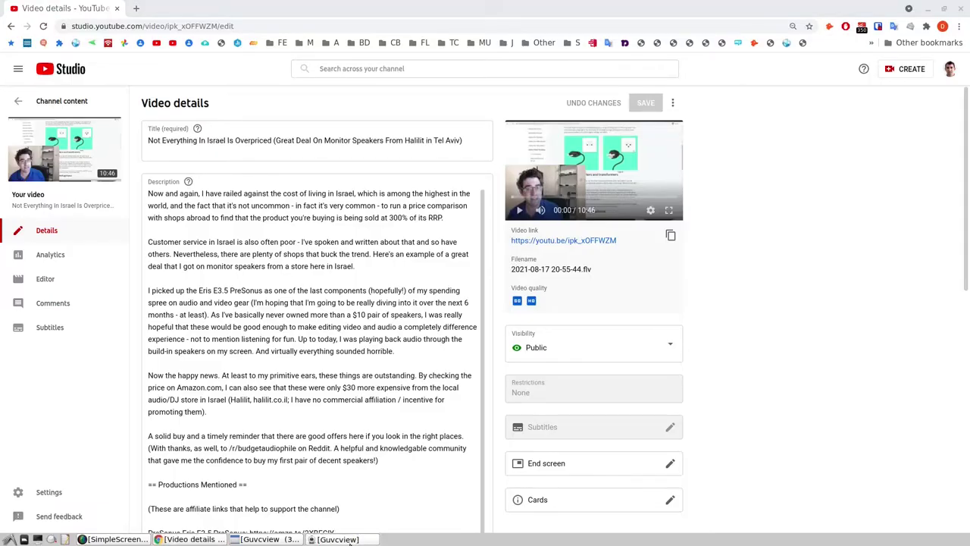
pyautogui.click(269, 539)
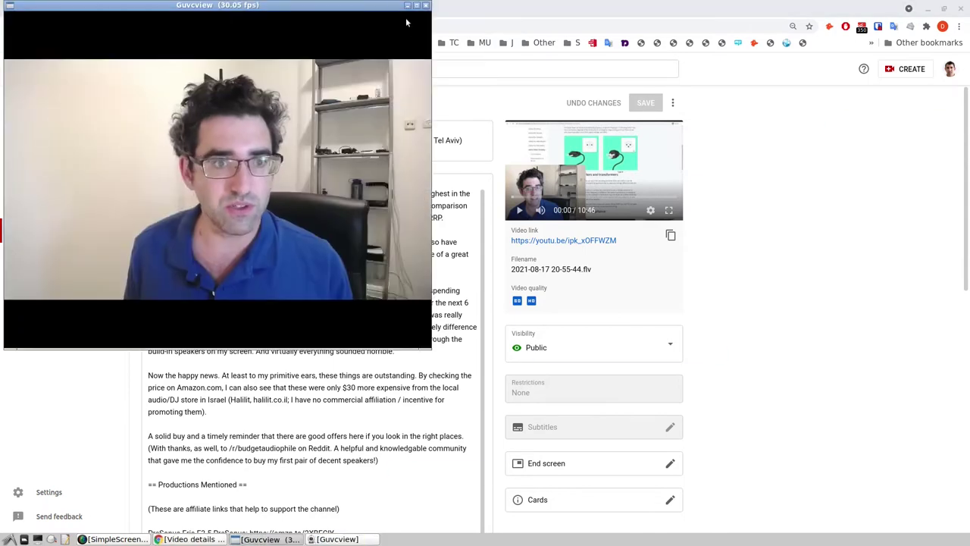
pyautogui.moveTo(364, 4); pyautogui.dragTo(859, 110)
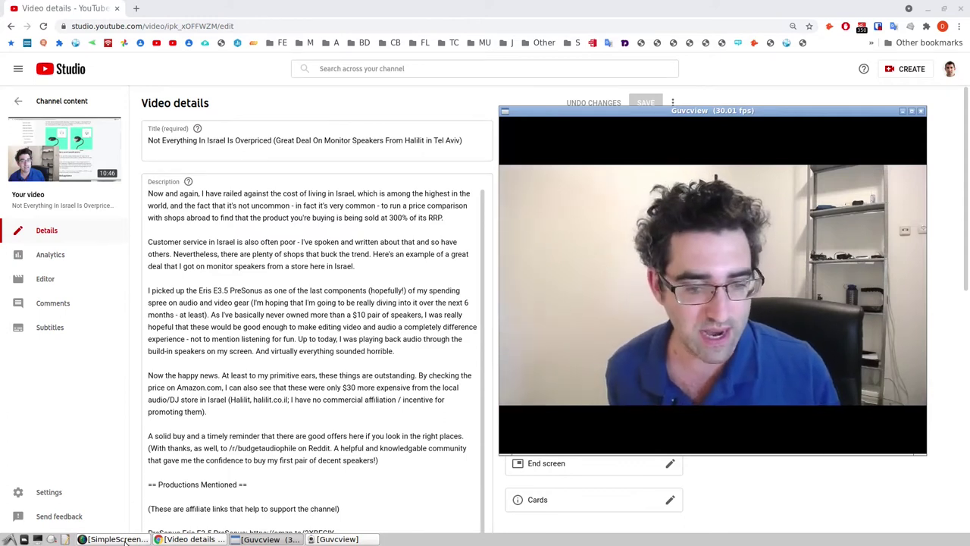
pyautogui.click(150, 423)
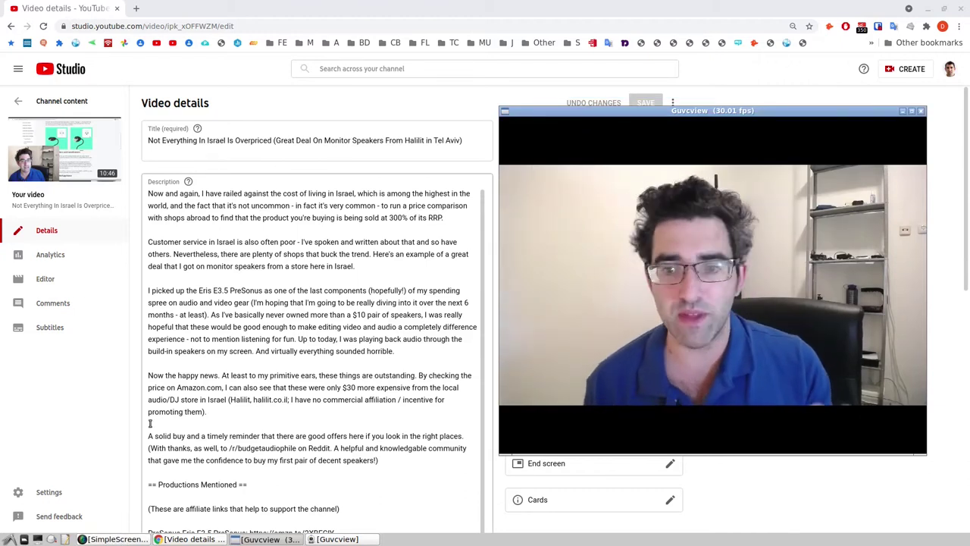
# - Paste the YouTube Studio page's address into a new Mousepad document, discard it unsaved, and bring the webcam preview back
pyautogui.click(242, 28)
pyautogui.hotkey('ctrl', 'c')
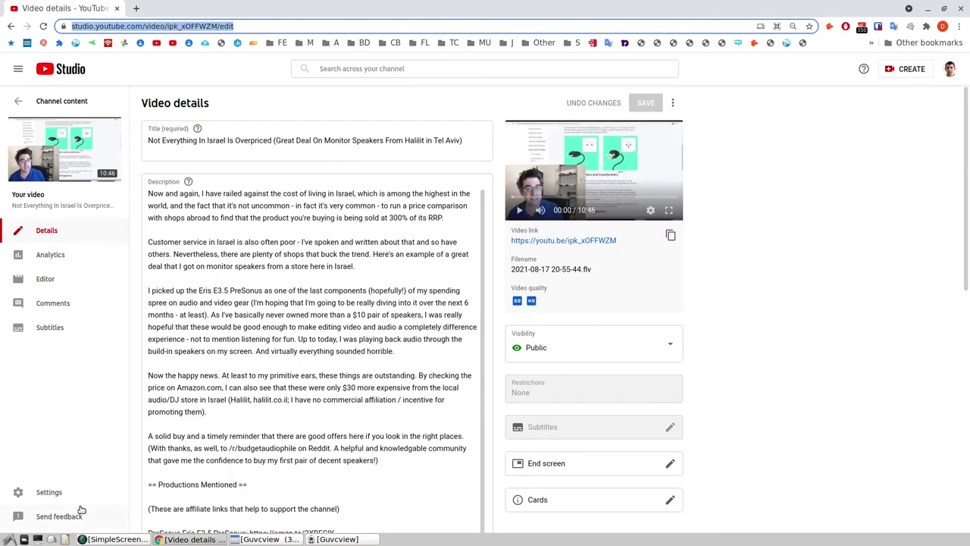
pyautogui.click(66, 539)
pyautogui.middleClick(347, 127)
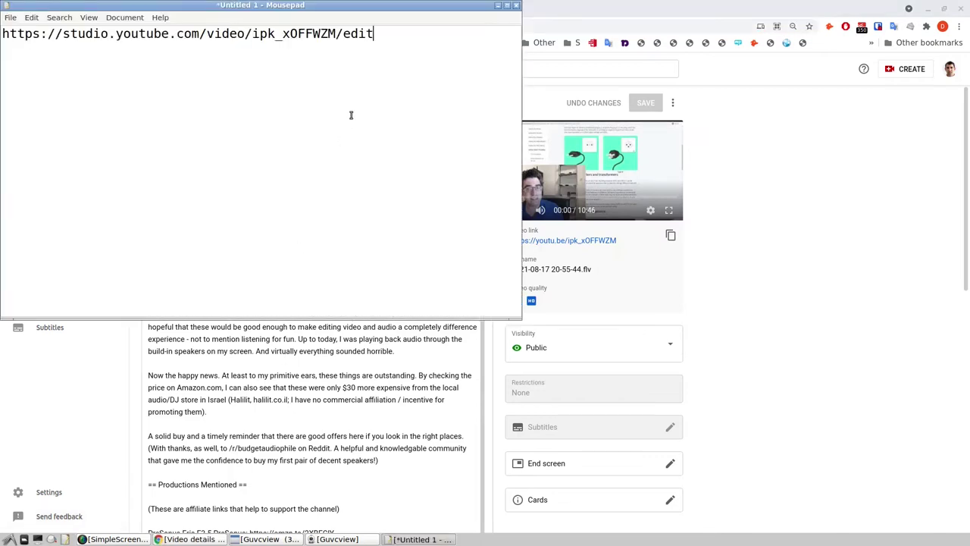
pyautogui.click(516, 7)
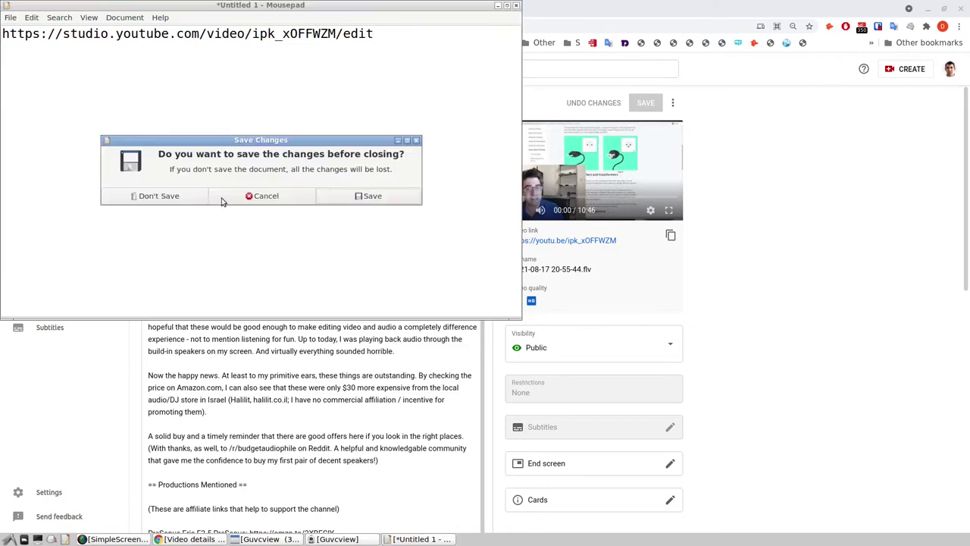
pyautogui.click(155, 197)
pyautogui.click(328, 539)
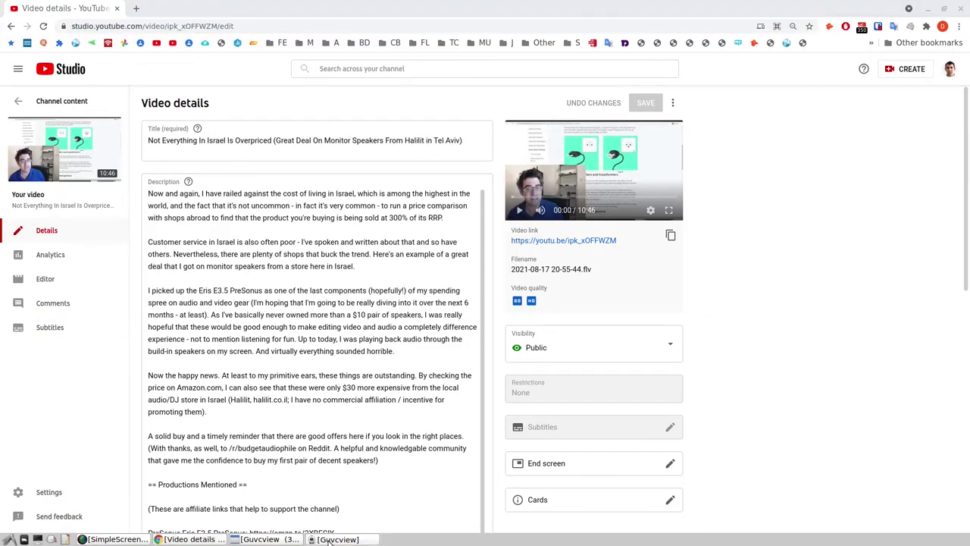
pyautogui.click(334, 538)
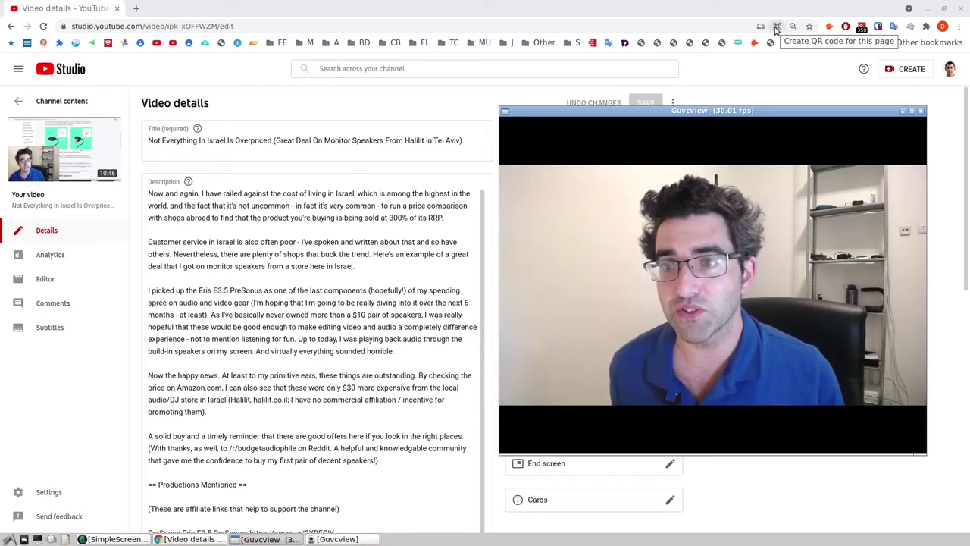
# - Show the browser in full screen, leave full screen, and bring the webcam preview back over the page
pyautogui.click(958, 27)
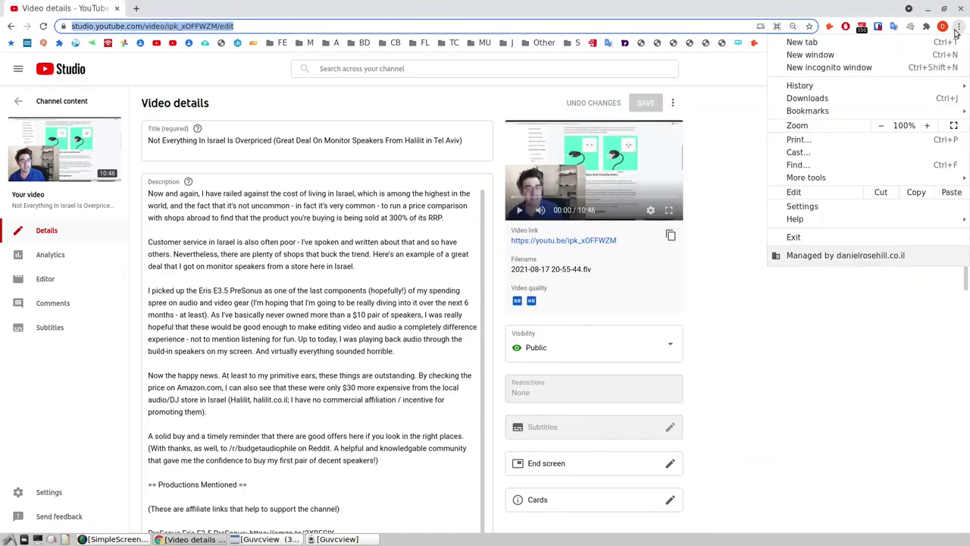
pyautogui.click(953, 126)
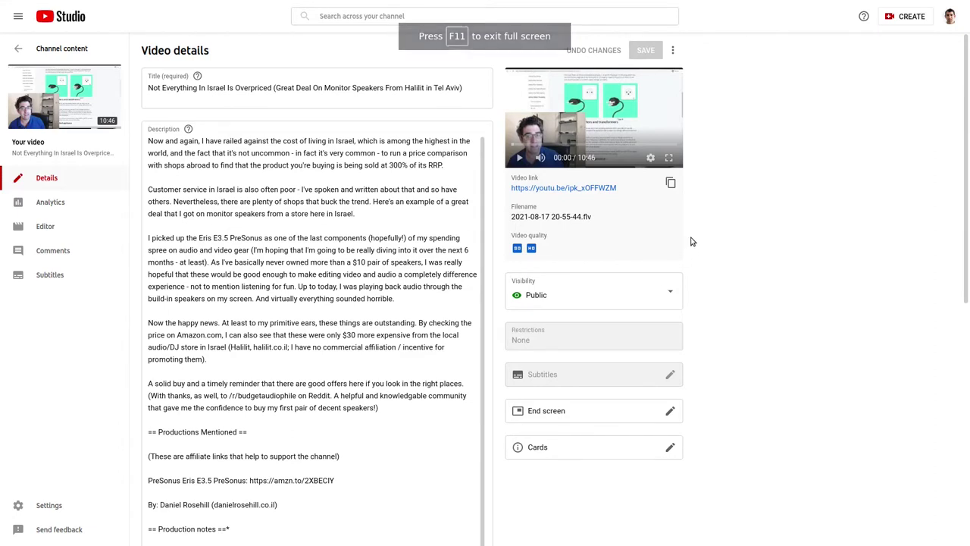
pyautogui.moveTo(393, 4)
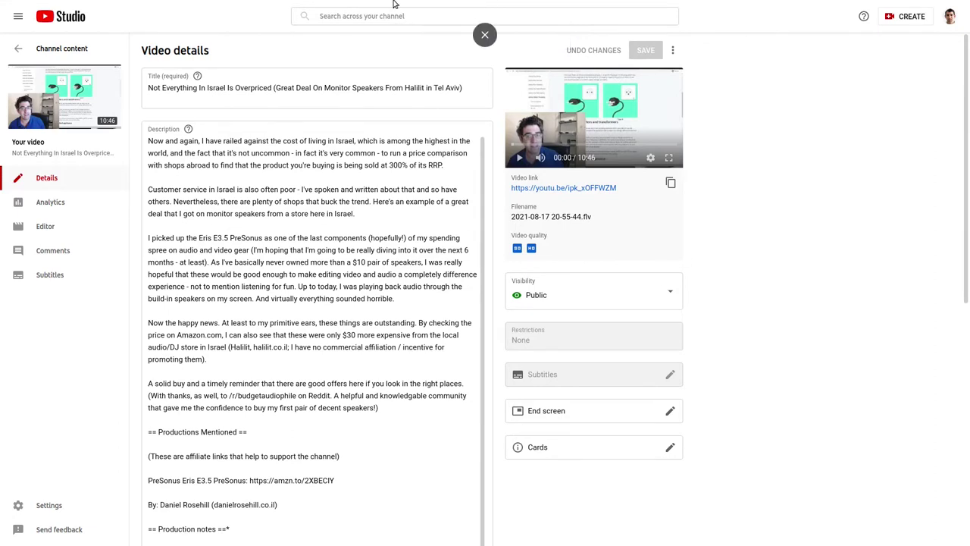
pyautogui.click(484, 35)
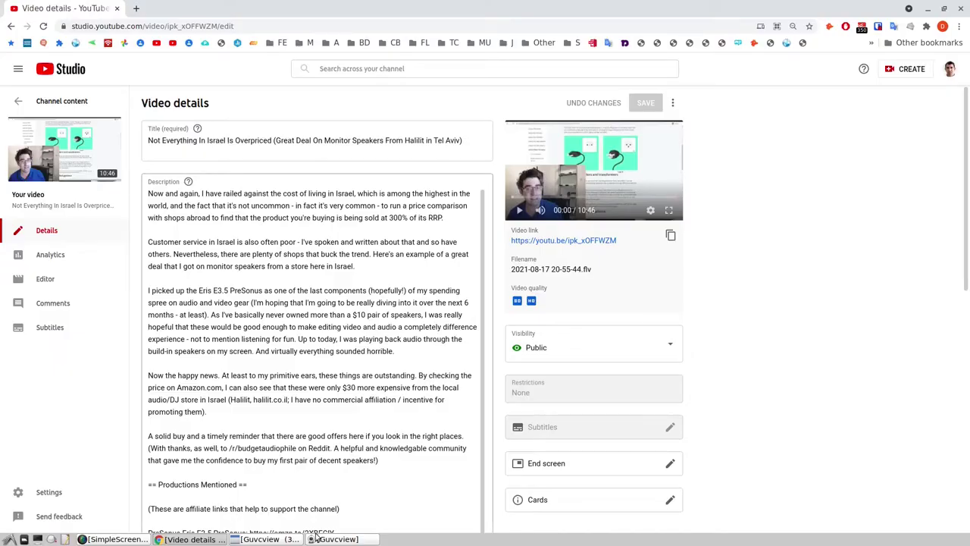
pyautogui.click(261, 538)
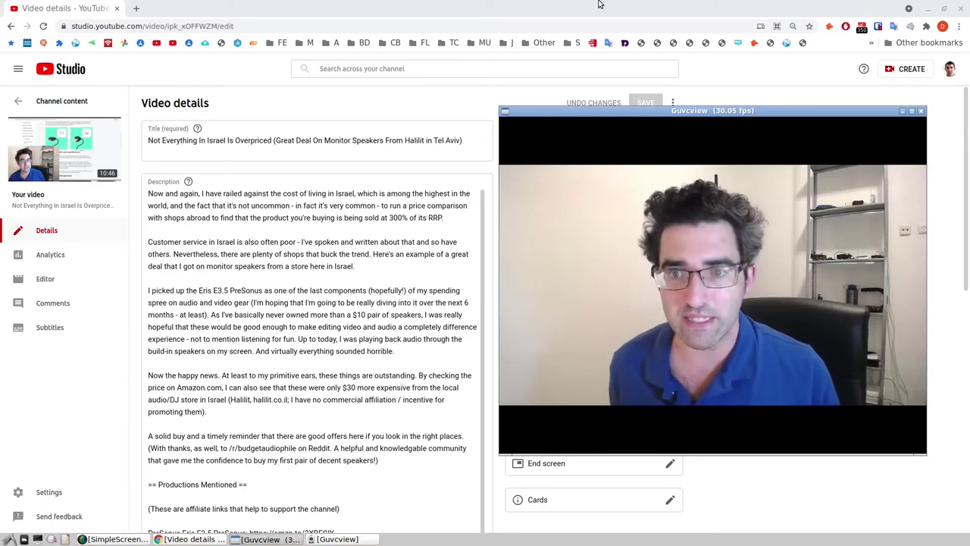
# - Launch OBS Studio and show its main window with the Guvcview webcam preview over it
pyautogui.click(10, 540)
pyautogui.moveTo(41, 467)
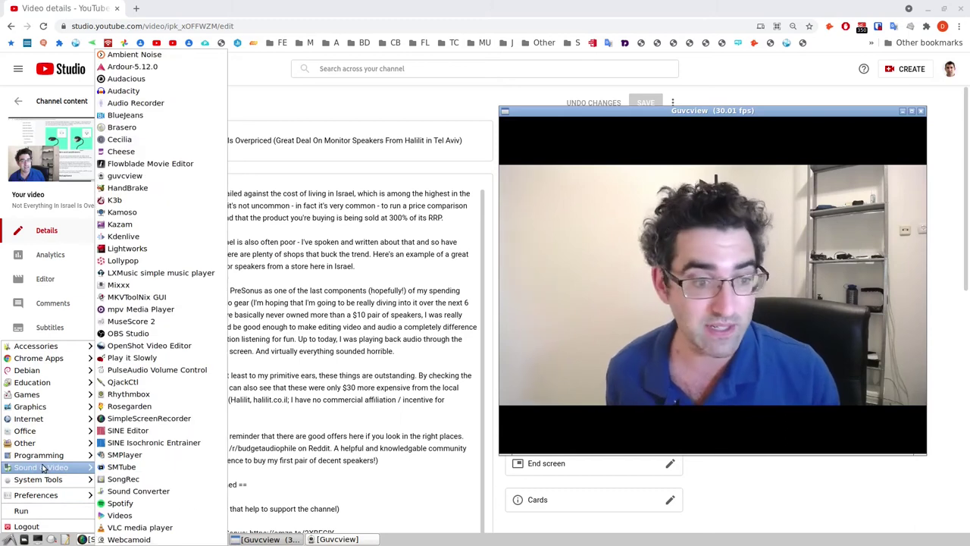
pyautogui.click(168, 331)
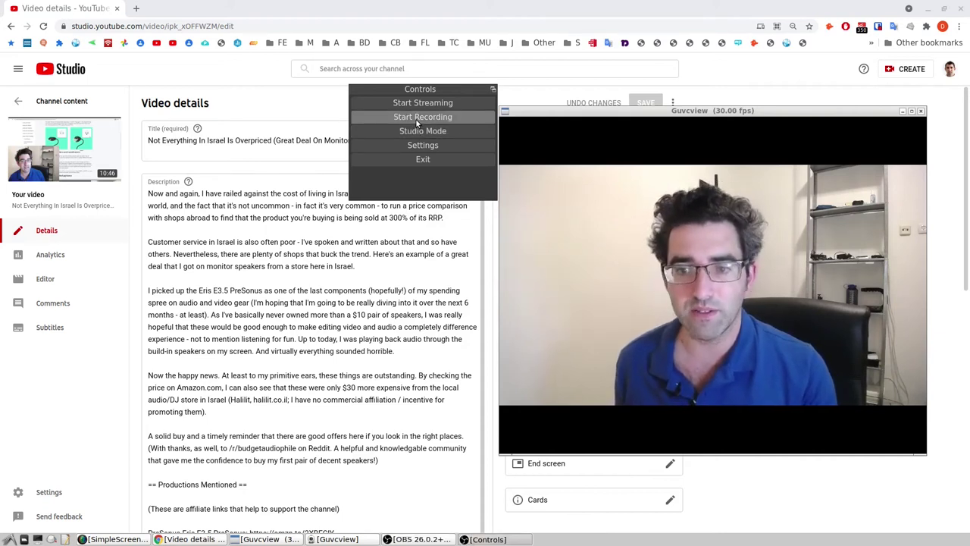
pyautogui.click(419, 539)
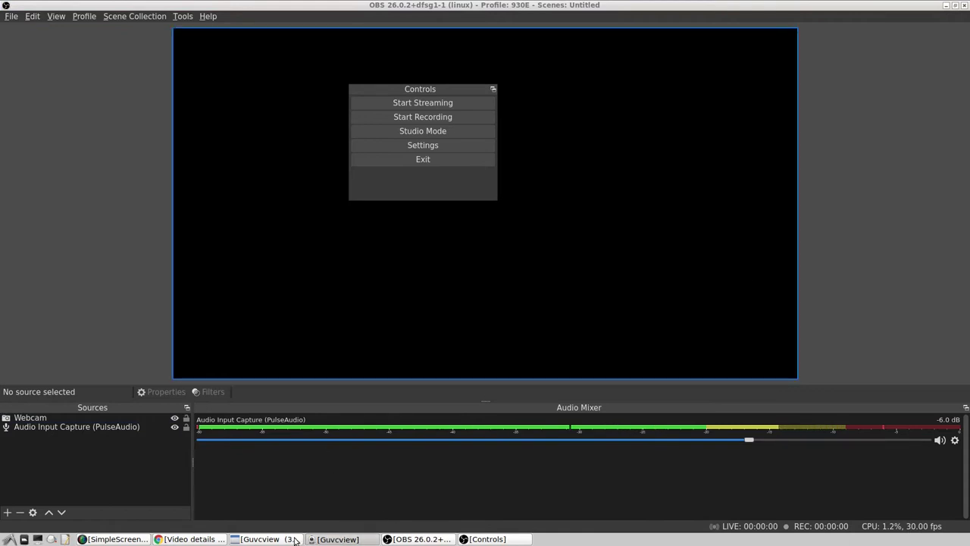
pyautogui.click(338, 538)
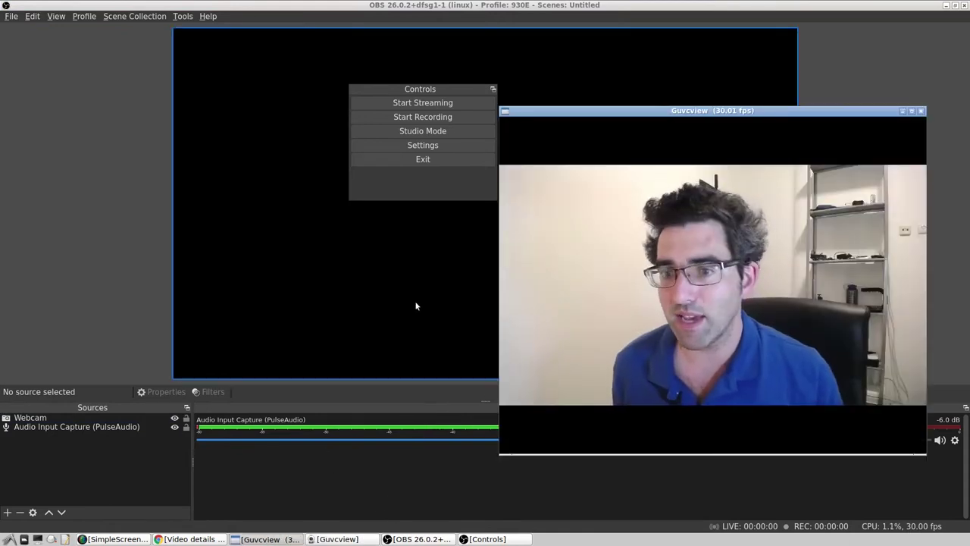
pyautogui.click(189, 539)
pyautogui.click(189, 538)
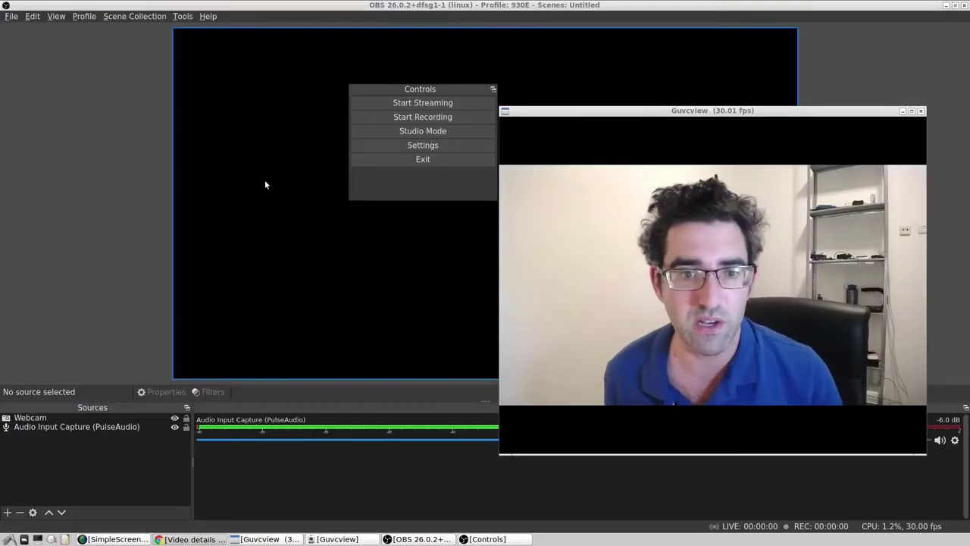
# - Add a Screen Capture (XSHM) source named "Screen 2" in OBS
pyautogui.click(64, 451)
pyautogui.click(7, 512)
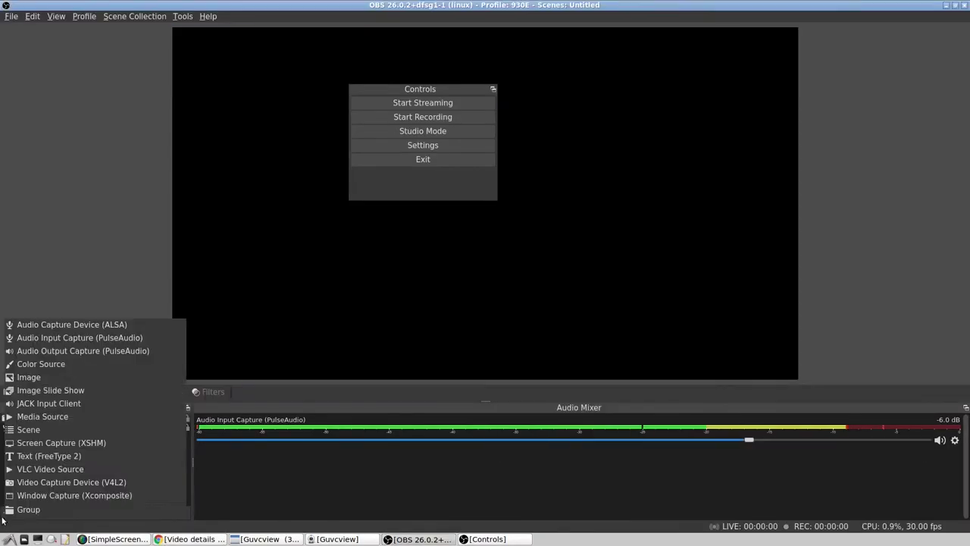
pyautogui.click(52, 446)
pyautogui.write('Sc')
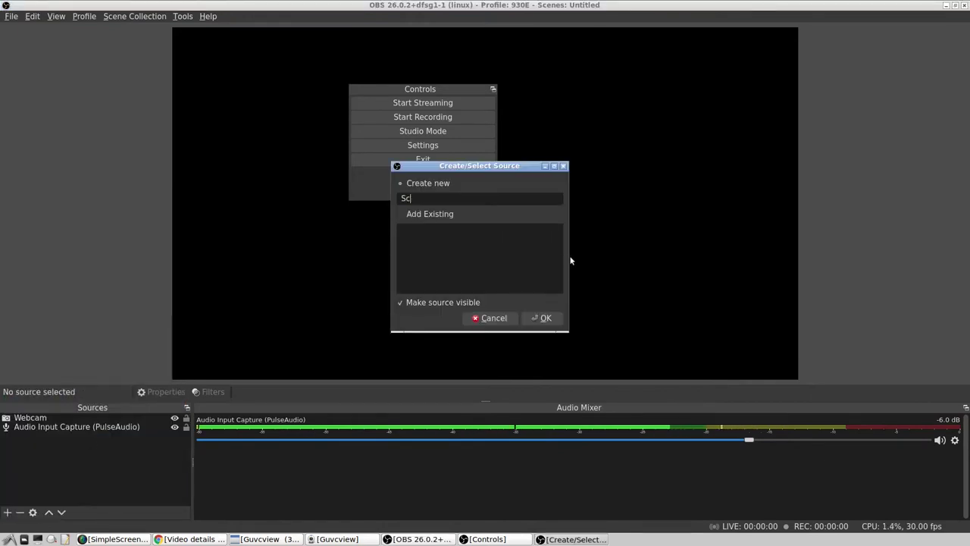
pyautogui.write('reen 2')
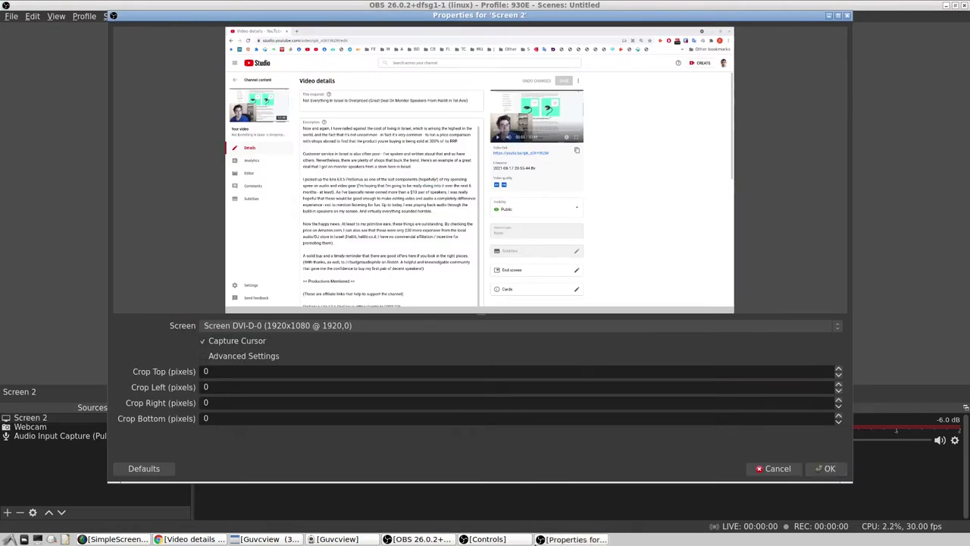
# - Bring up the Guvcview controls window on the captured screen and the webcam preview over the source properties
pyautogui.click(345, 540)
pyautogui.rightClick(346, 541)
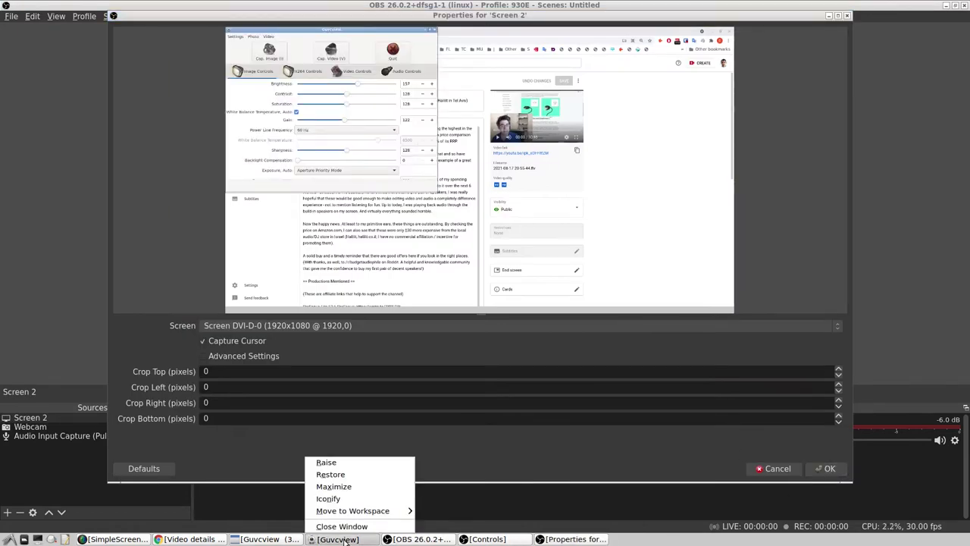
pyautogui.click(349, 540)
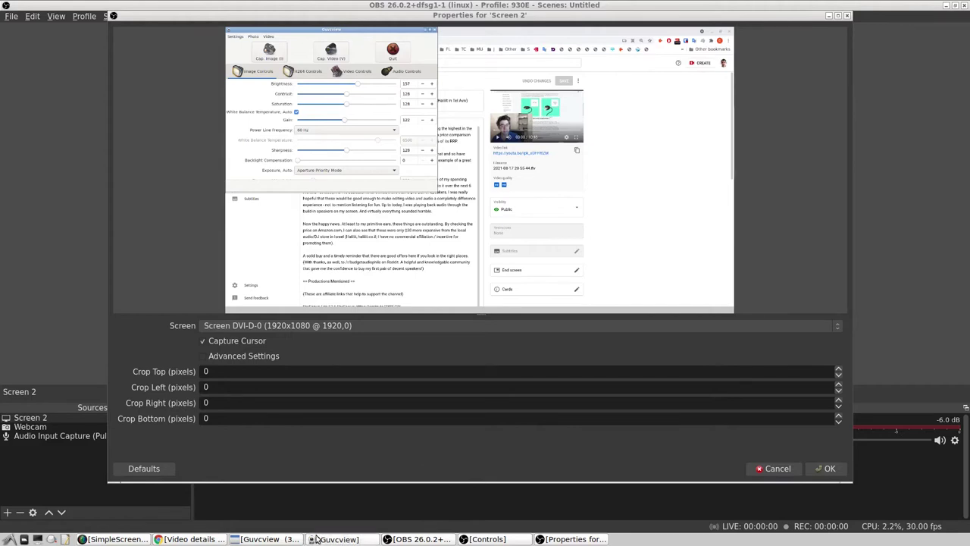
pyautogui.click(266, 539)
pyautogui.rightClick(278, 540)
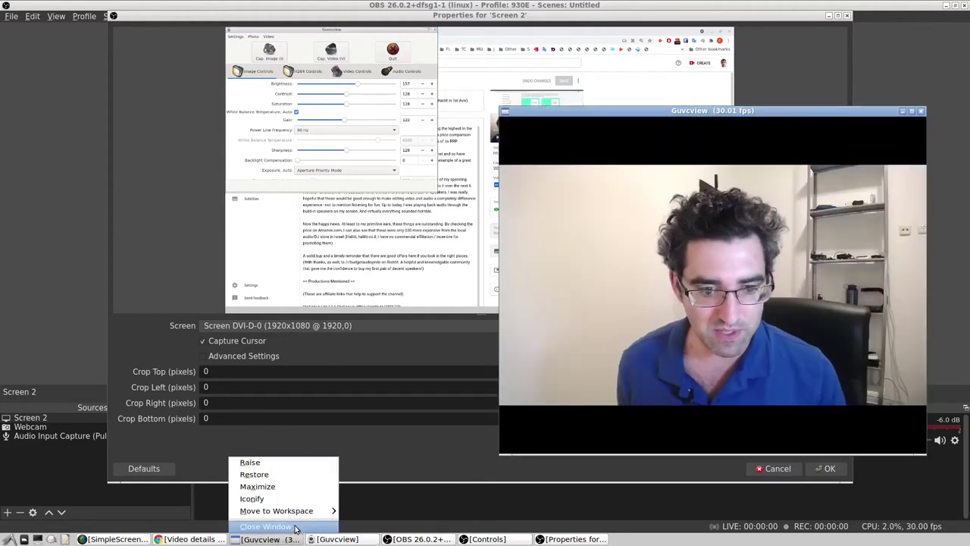
# - Shrink the Guvcview webcam preview and place it in the lower-right corner of the desktop
pyautogui.rightClick(822, 112)
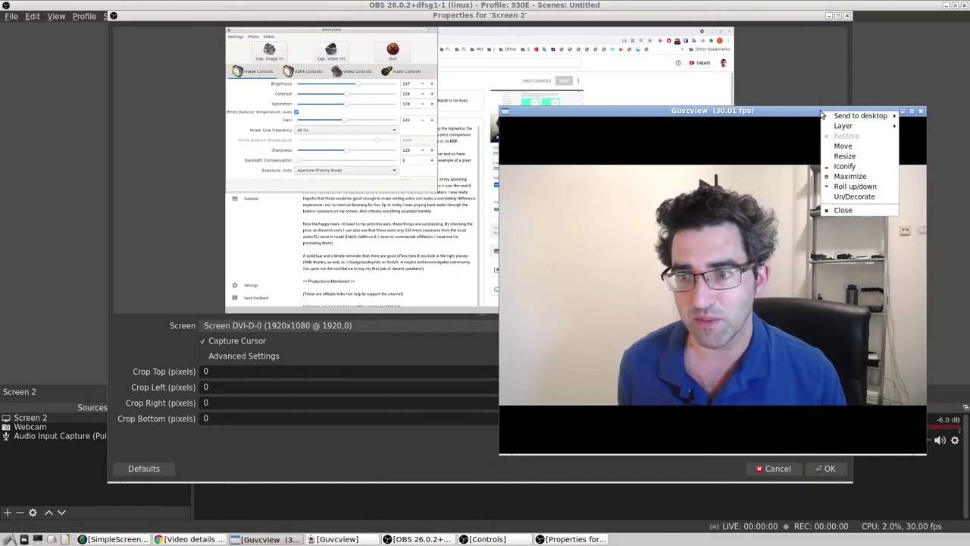
pyautogui.moveTo(849, 130)
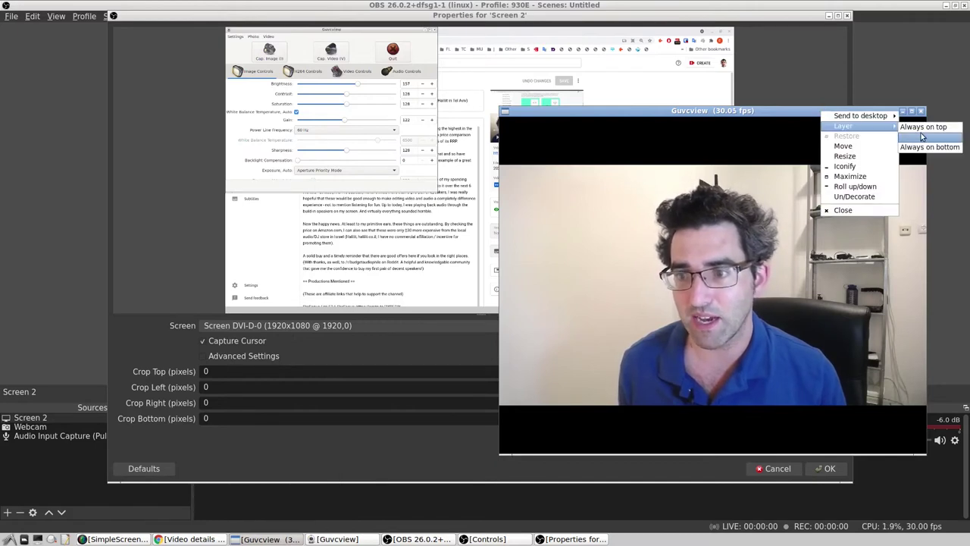
pyautogui.click(844, 155)
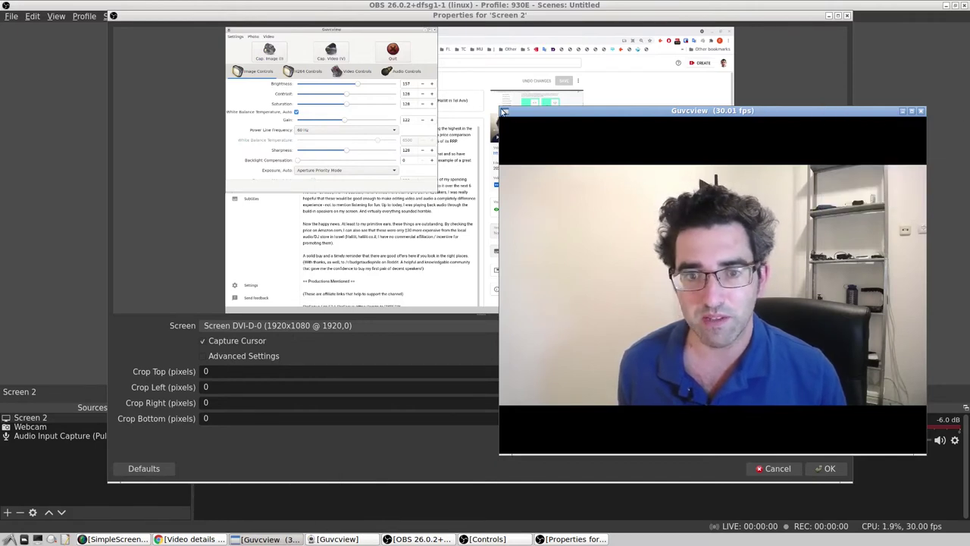
pyautogui.click(761, 276)
pyautogui.moveTo(762, 276); pyautogui.dragTo(761, 232)
# - Set the Guvcview webcam preview's window layer to Always on top
pyautogui.rightClick(762, 233)
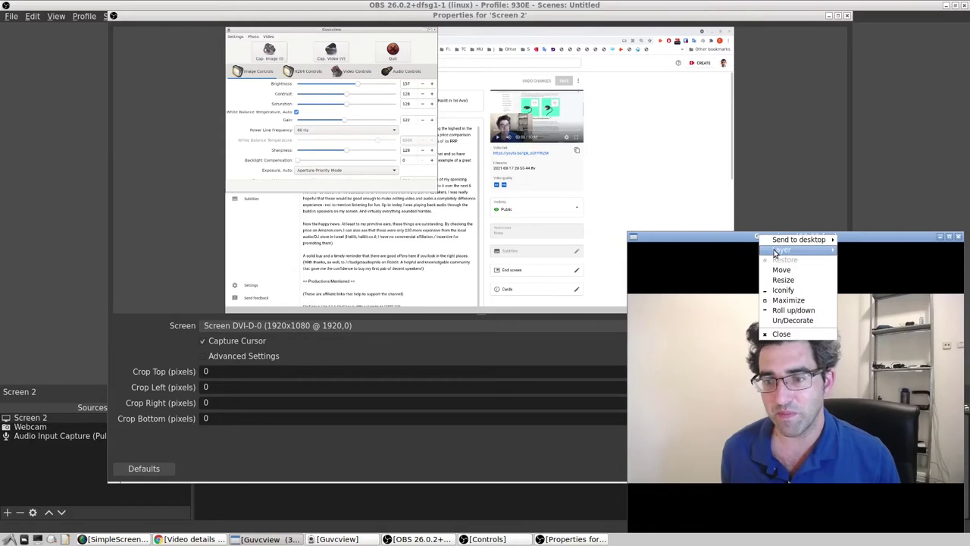
pyautogui.moveTo(782, 250)
pyautogui.click(882, 254)
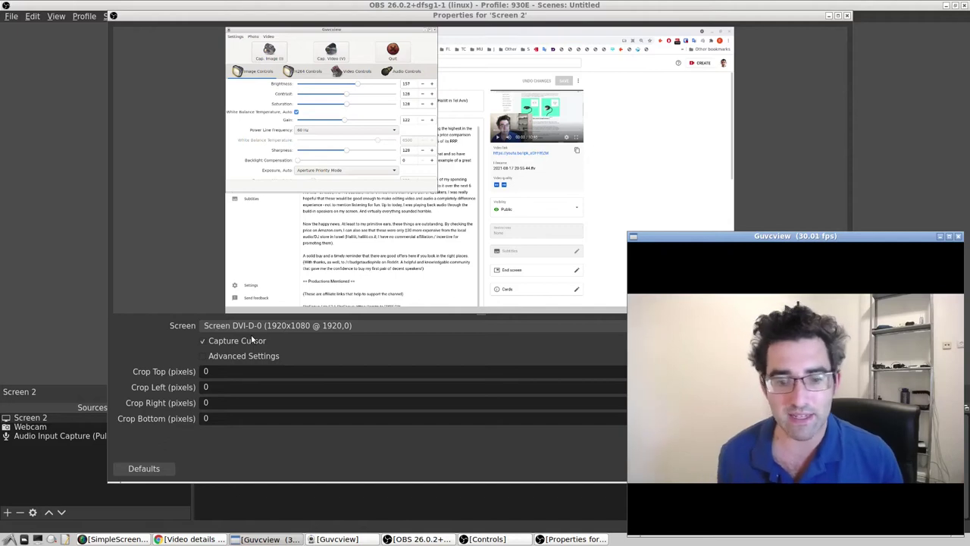
# - Move the Guvcview controls window towards the middle of the captured screen and shrink the webcam preview to a small corner thumbnail
pyautogui.moveTo(344, 31); pyautogui.dragTo(569, 133)
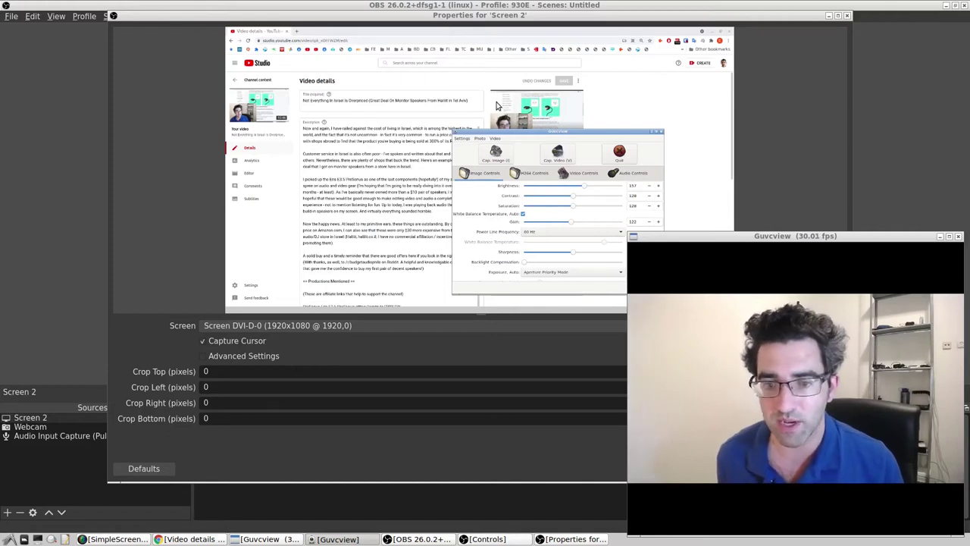
pyautogui.click(240, 367)
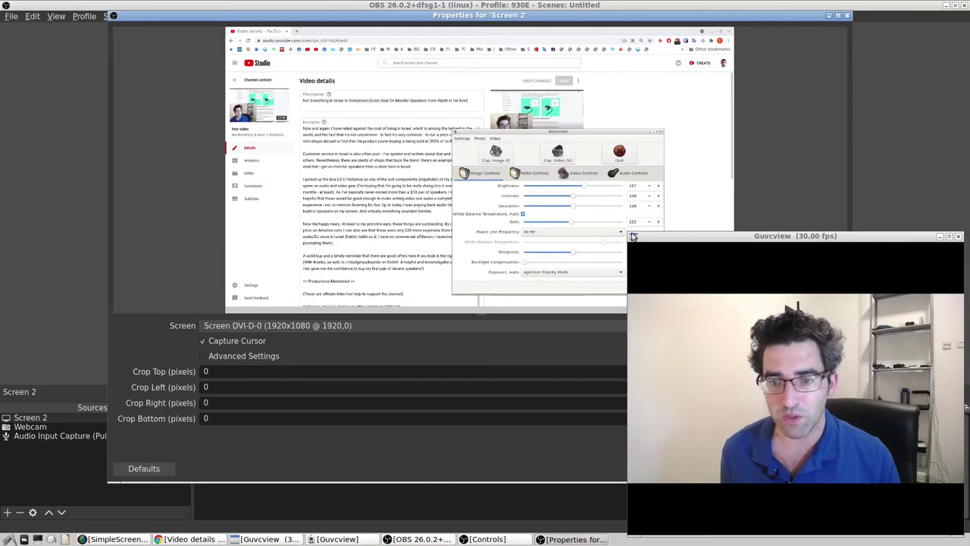
pyautogui.moveTo(632, 239); pyautogui.dragTo(812, 409)
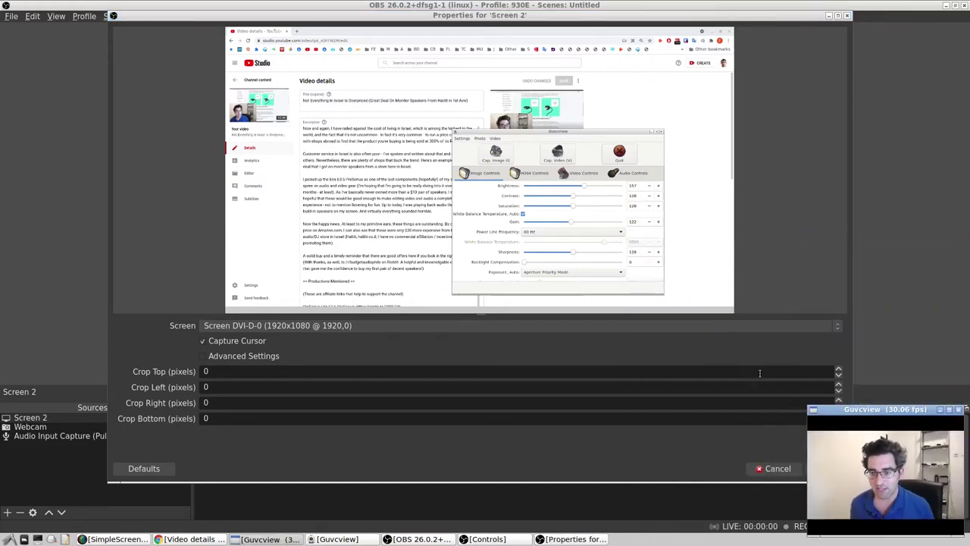
# - Set the Screen 2 capture's top crop to 54 pixels and enlarge the Guvcview webcam preview
pyautogui.scroll(20, 759, 372)
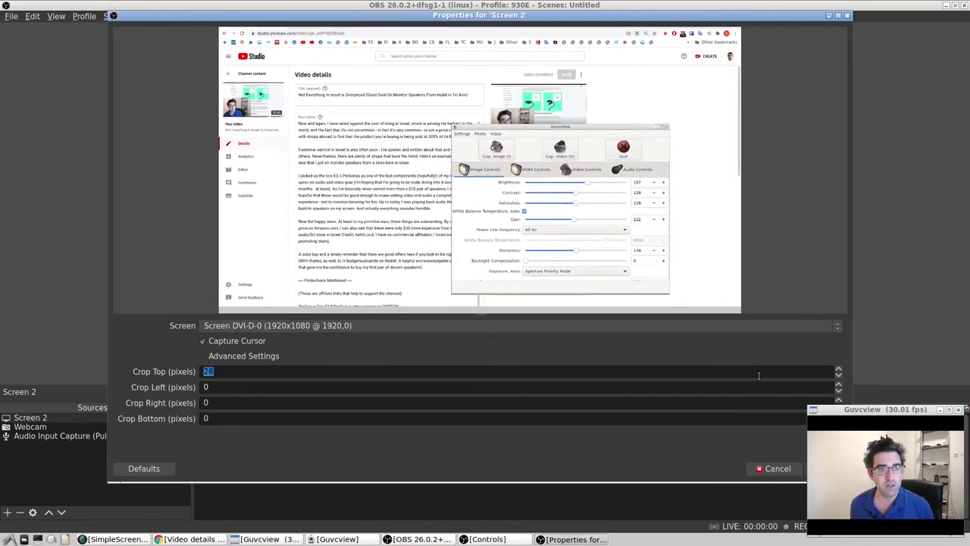
pyautogui.scroll(20, 758, 373)
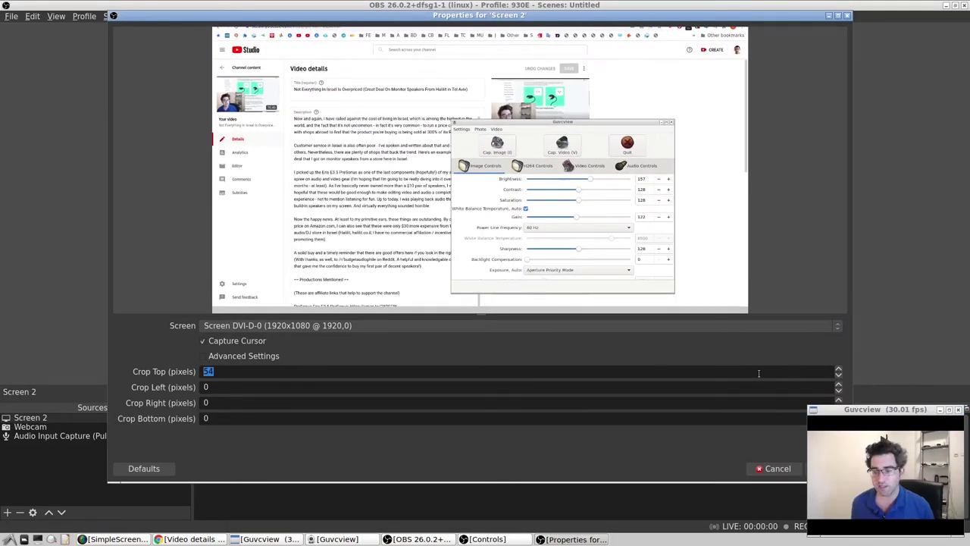
pyautogui.moveTo(811, 409); pyautogui.dragTo(745, 369)
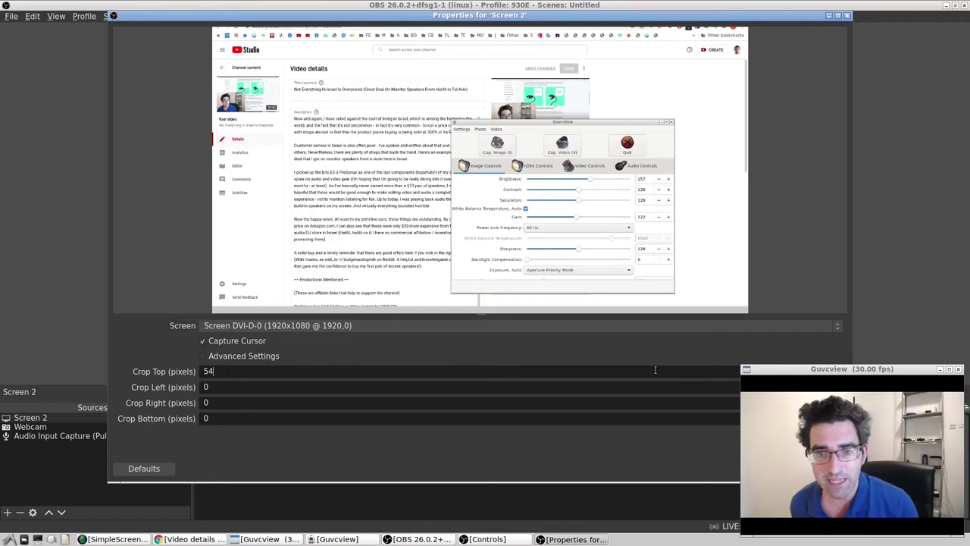
# - Increase the Screen 2 capture's top crop to 169 pixels to cut off the browser's whole top bar
pyautogui.click(656, 370)
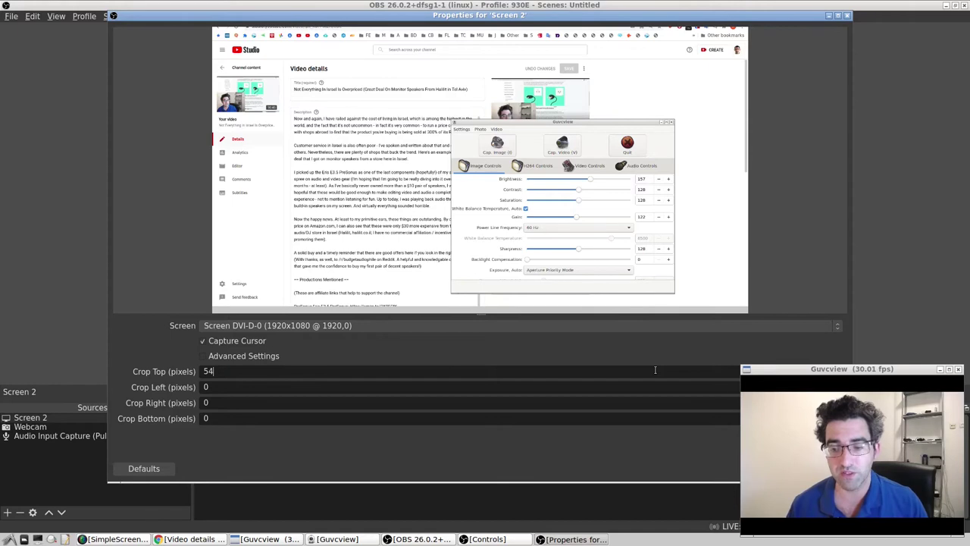
pyautogui.scroll(15, 655, 370)
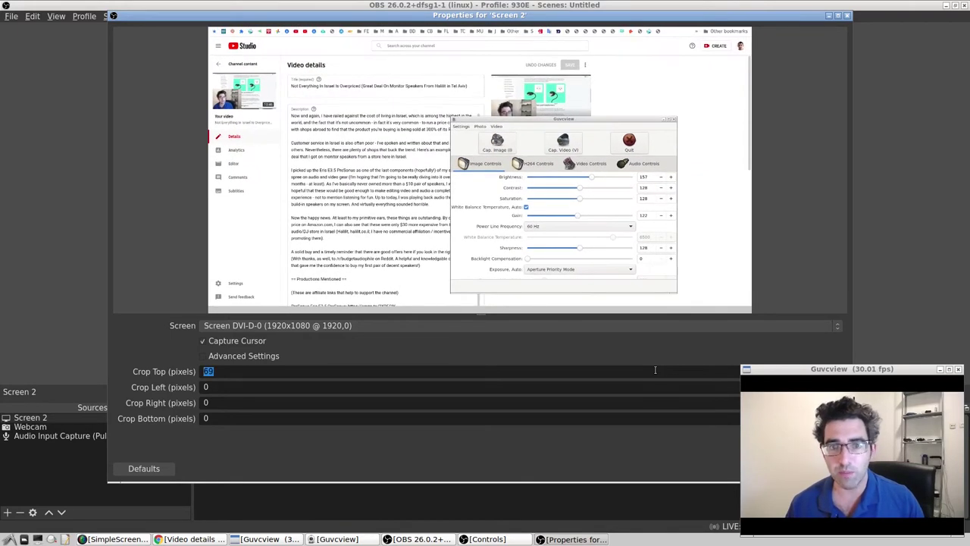
pyautogui.scroll(20, 655, 370)
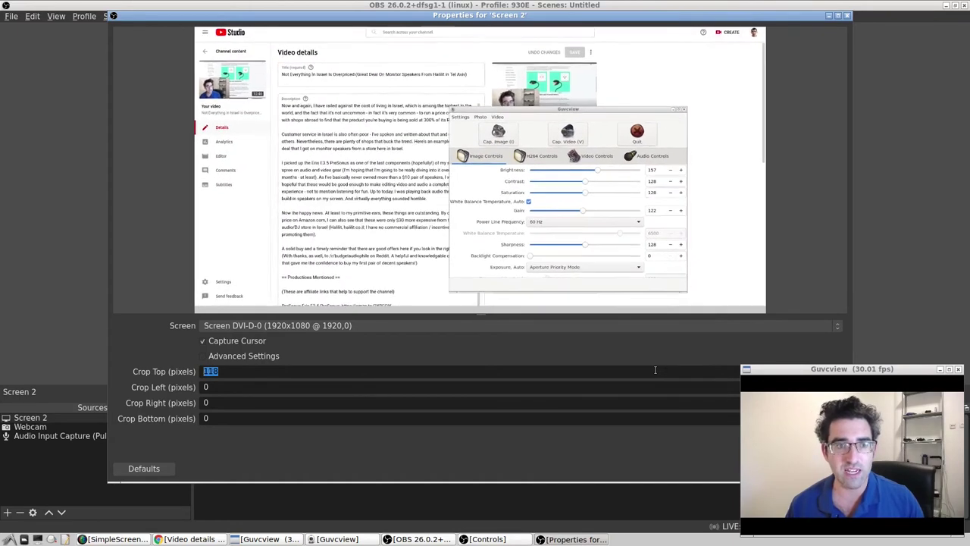
pyautogui.scroll(20, 656, 369)
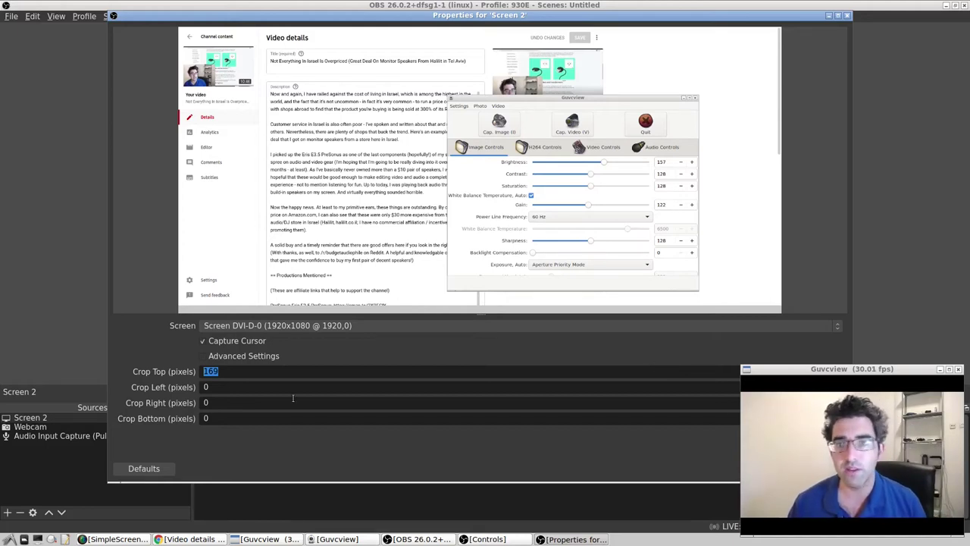
# - Set the bottom crop to 72 pixels and move the webcam preview up over the source preview, clear of the crop values
pyautogui.click(229, 421)
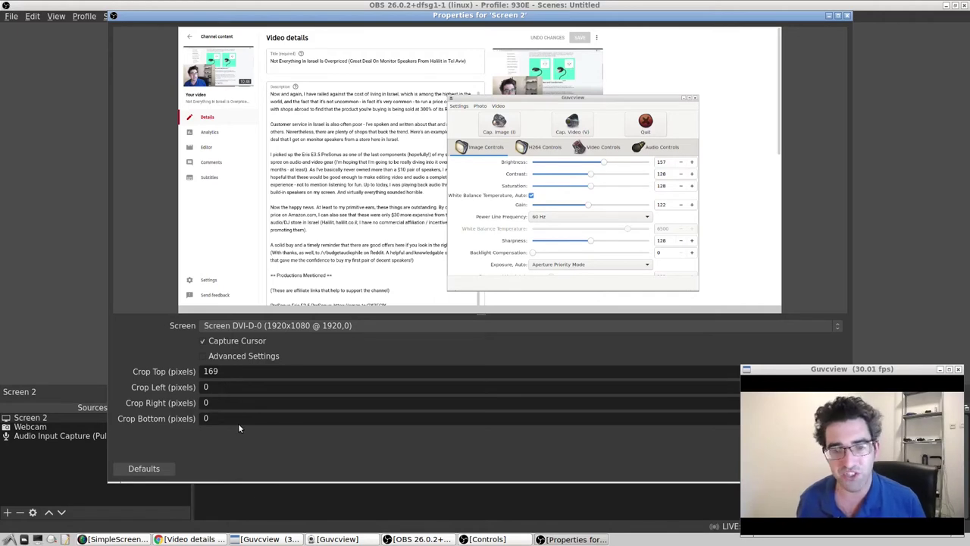
pyautogui.scroll(8, 237, 423)
pyautogui.scroll(20, 225, 416)
pyautogui.scroll(20, 239, 418)
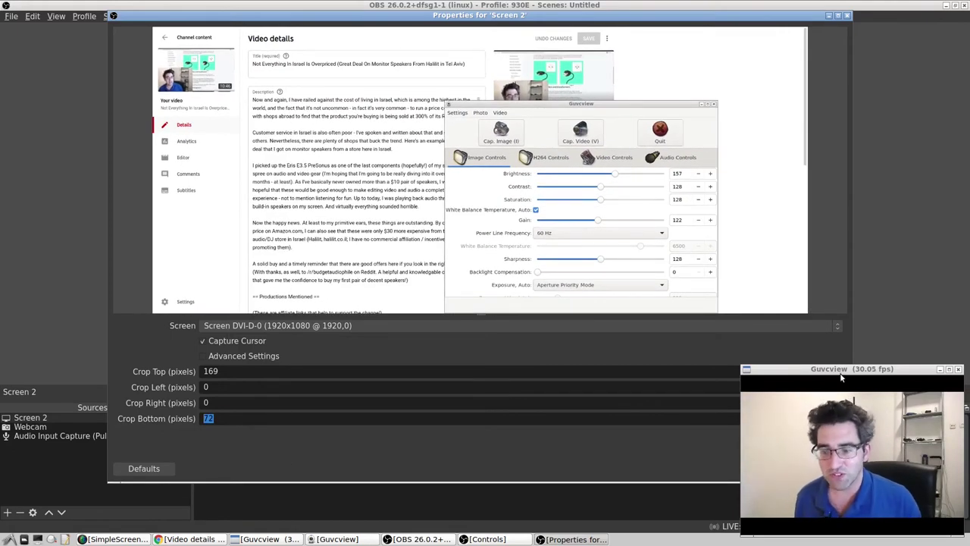
pyautogui.moveTo(841, 376); pyautogui.dragTo(635, 160)
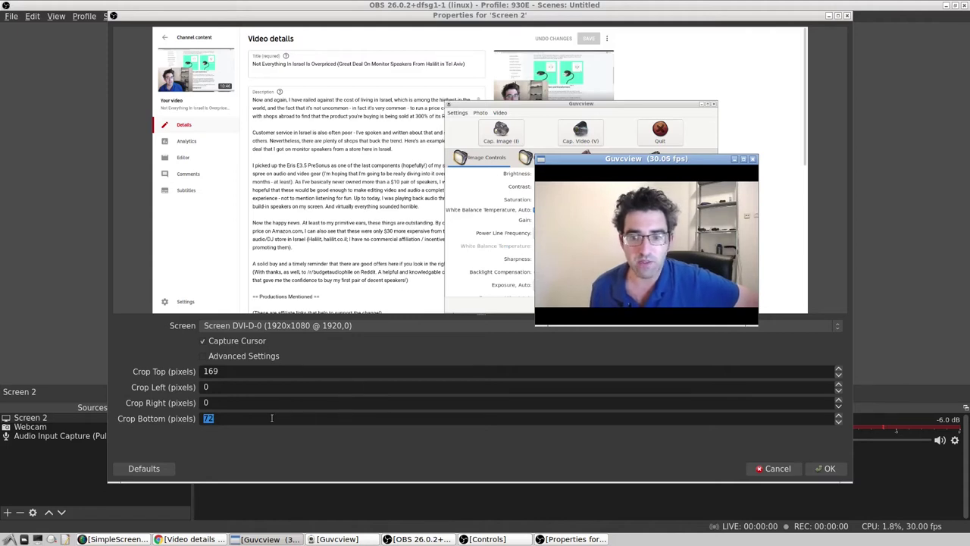
# - Copy the top crop value of 169 pixels into the left and right crops
pyautogui.click(243, 371)
pyautogui.hotkey('ctrl', 'a')
pyautogui.hotkey('ctrl', 'c')
pyautogui.doubleClick(227, 386)
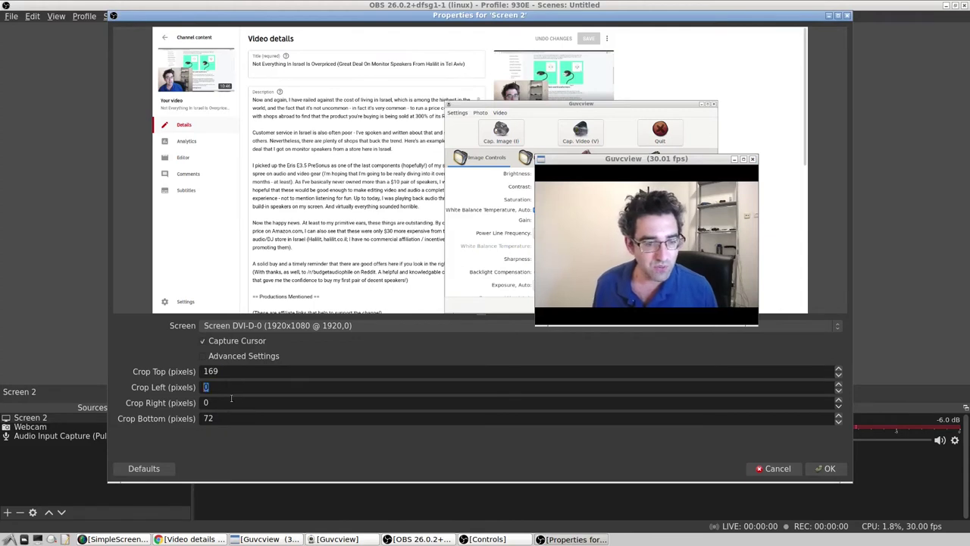
pyautogui.hotkey('ctrl', 'v')
pyautogui.doubleClick(223, 406)
pyautogui.hotkey('ctrl', 'v')
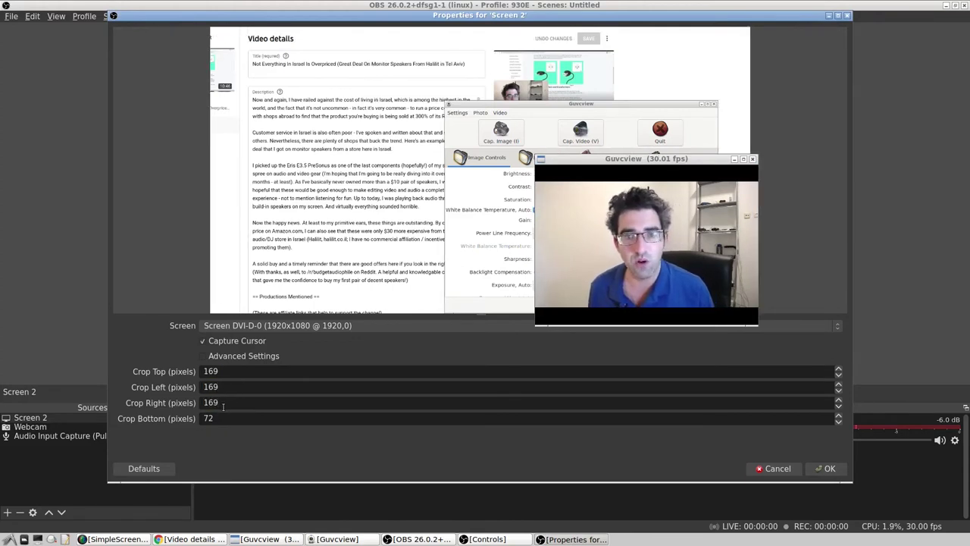
# - Reset the left and right crops to 0 pixels and accept the Screen 2 source properties
pyautogui.hotkey('shift', 'Tab')
pyautogui.write('0')
pyautogui.press('Tab')
pyautogui.write('0')
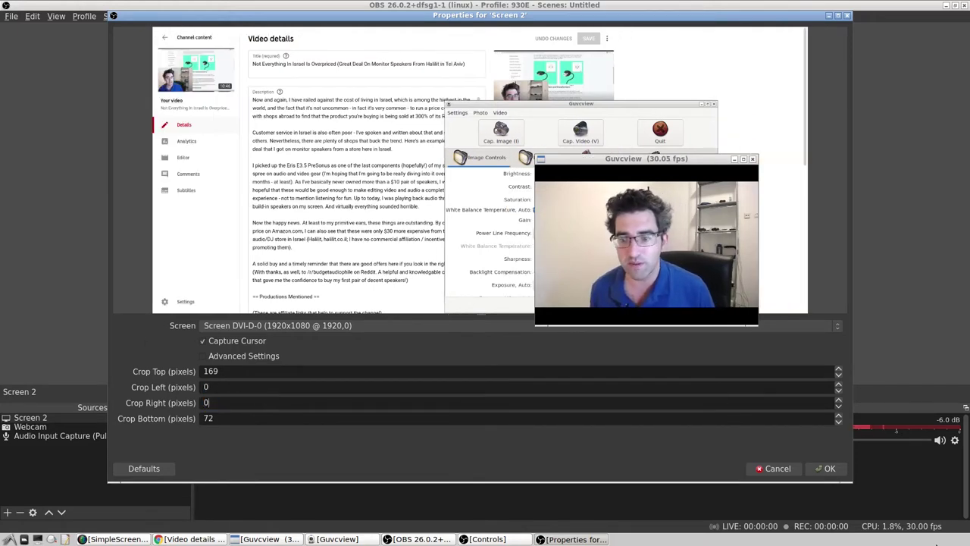
pyautogui.click(814, 466)
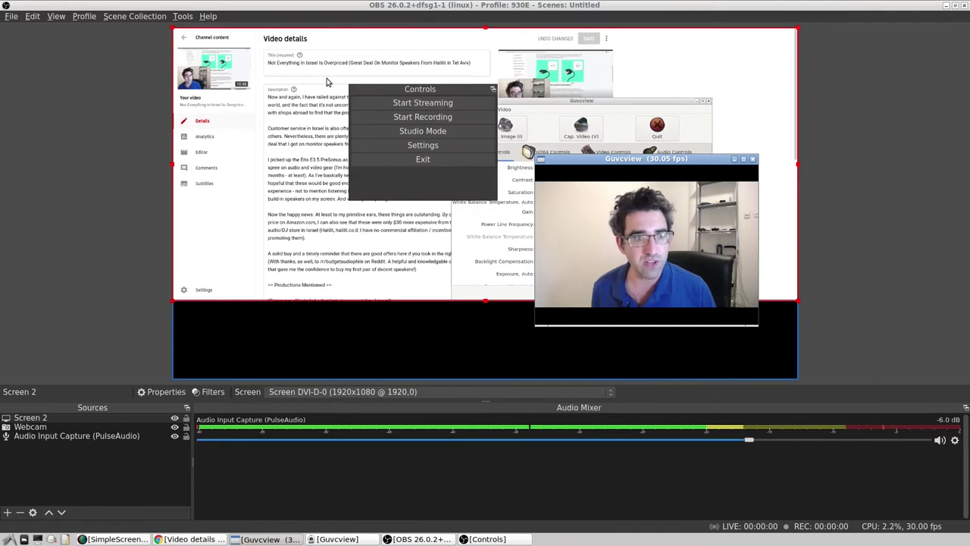
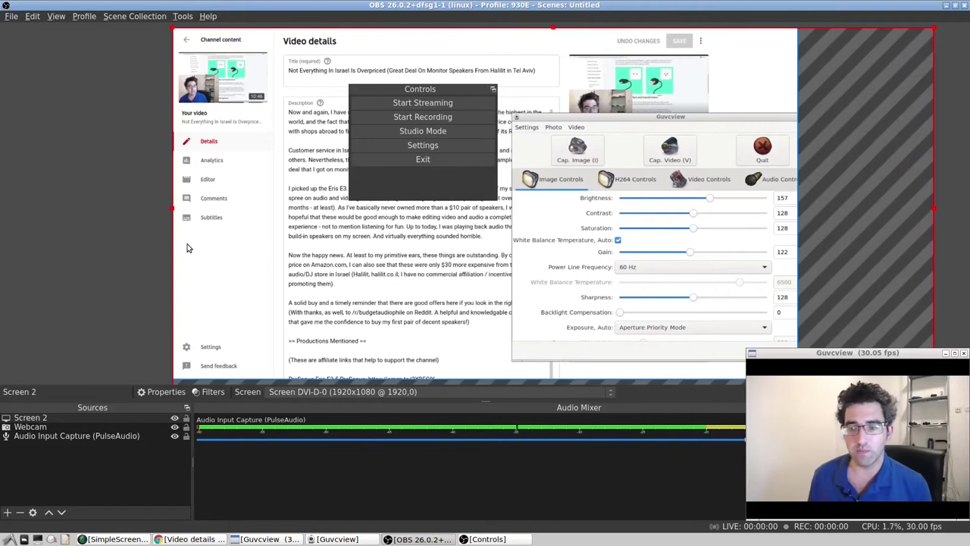
# - Shrink the Screen 2 source within the canvas and move the floating Controls panel off the canvas
pyautogui.moveTo(933, 26); pyautogui.dragTo(611, 42)
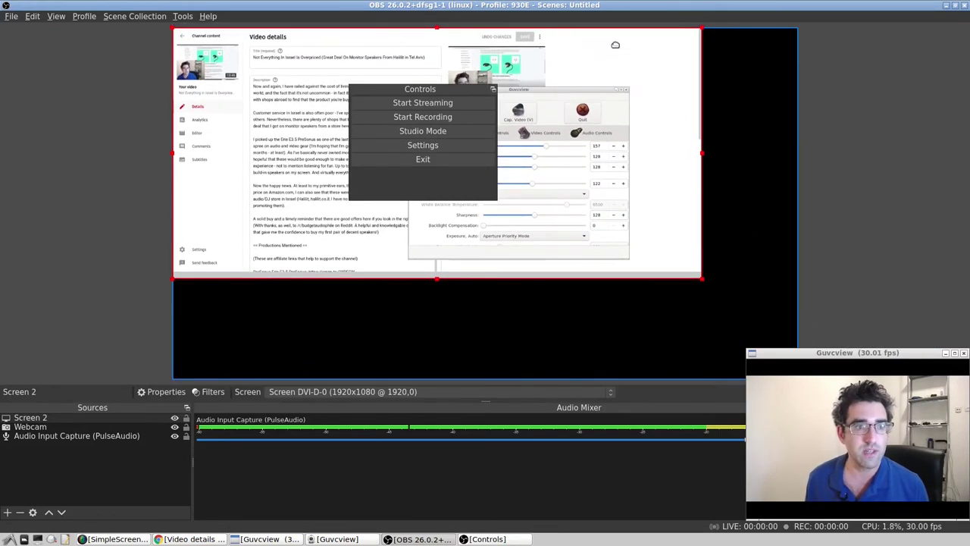
pyautogui.moveTo(488, 102); pyautogui.dragTo(144, 220)
# - Apply the Fit to screen transform to the Screen 2 source
pyautogui.rightClick(349, 164)
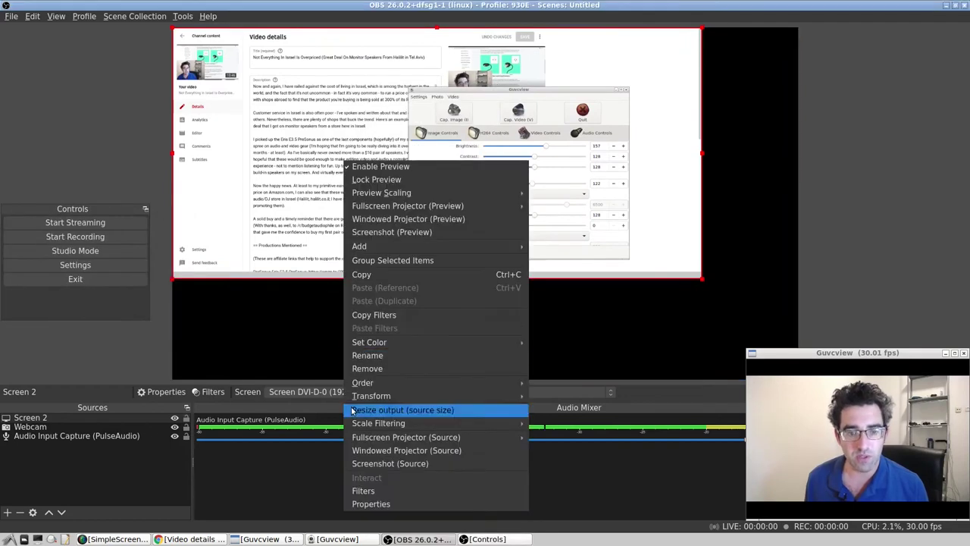
pyautogui.moveTo(477, 396)
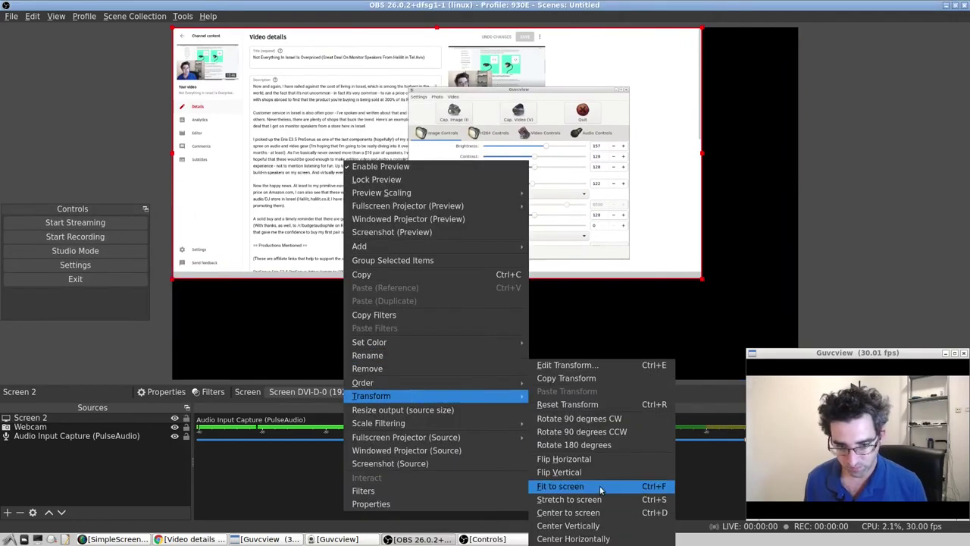
pyautogui.click(593, 488)
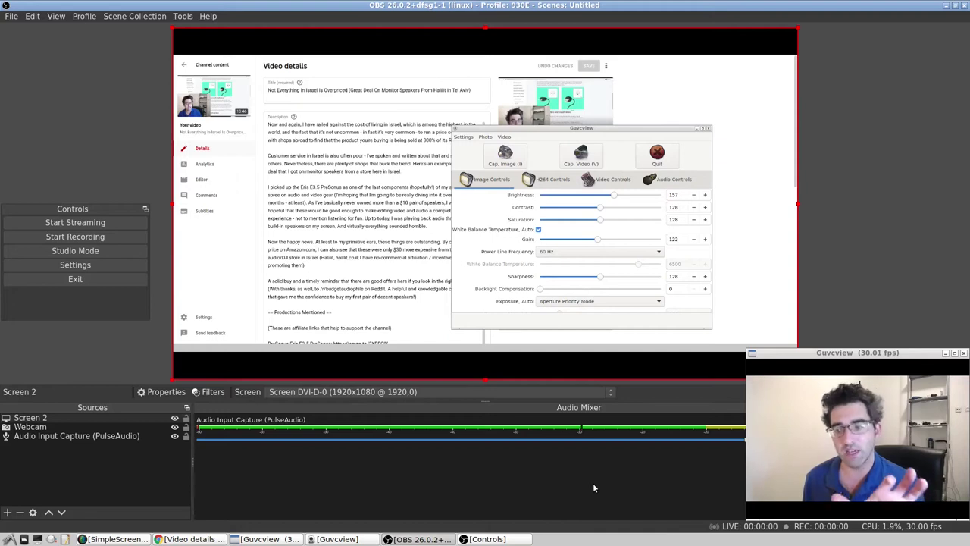
# - Apply the Stretch to screen transform so the Screen 2 source fills the whole canvas
pyautogui.rightClick(413, 215)
pyautogui.moveTo(447, 240)
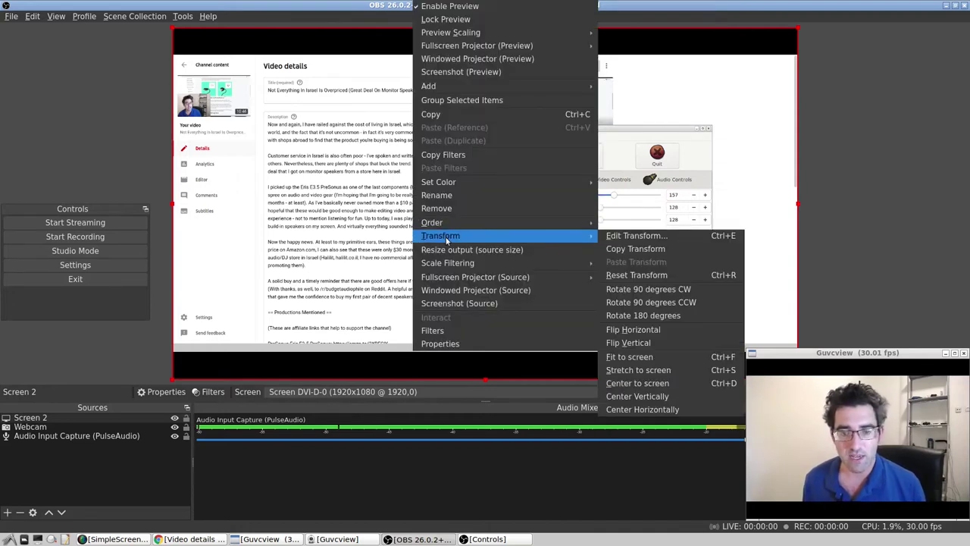
pyautogui.click(638, 370)
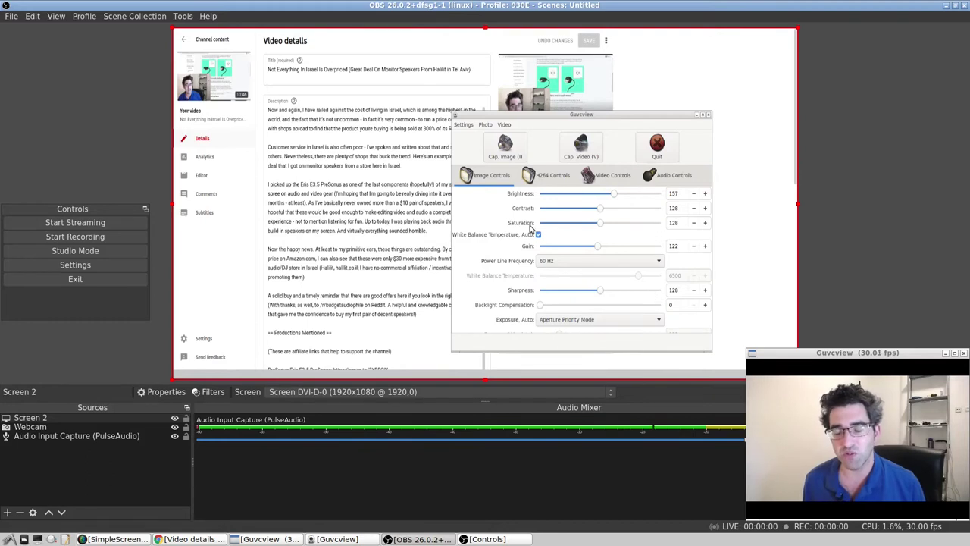
pyautogui.click(30, 17)
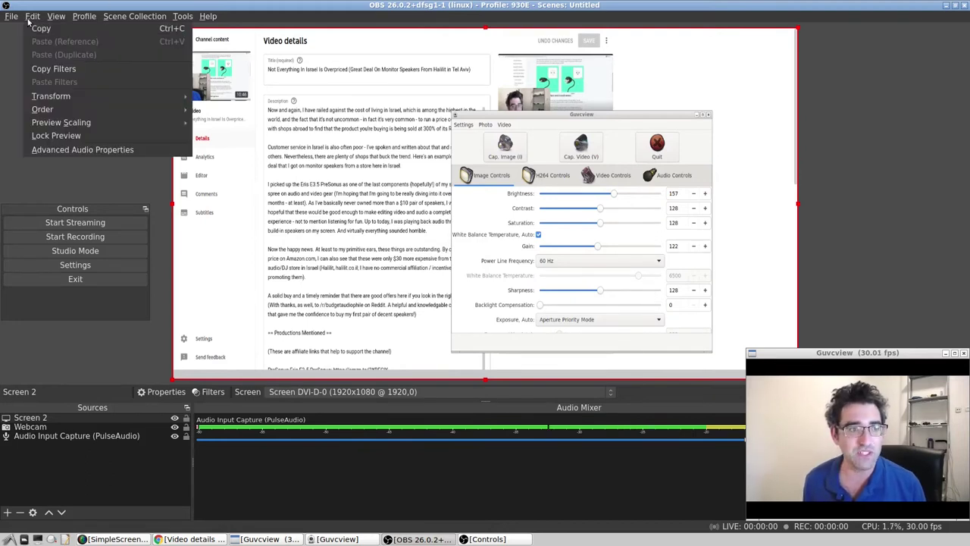
pyautogui.click(28, 21)
pyautogui.rightClick(285, 158)
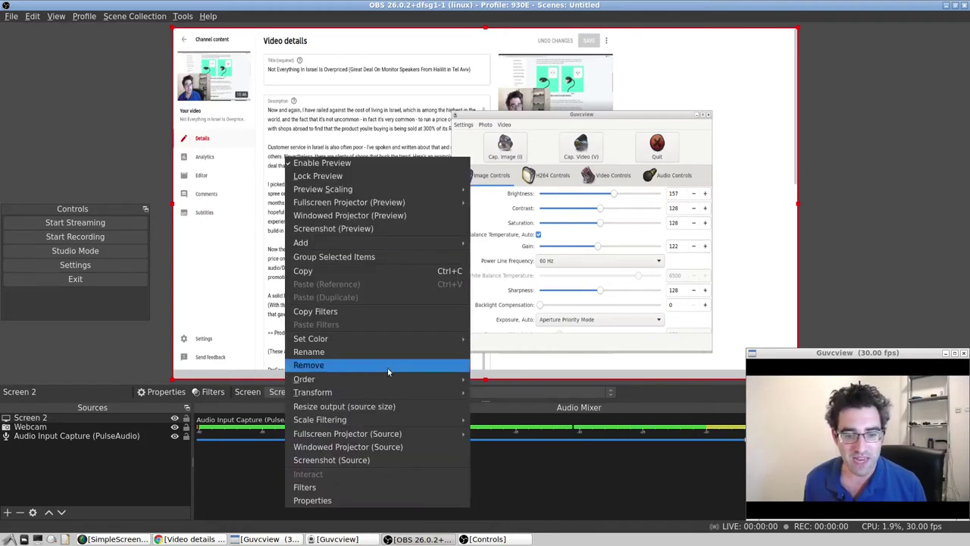
pyautogui.moveTo(385, 398)
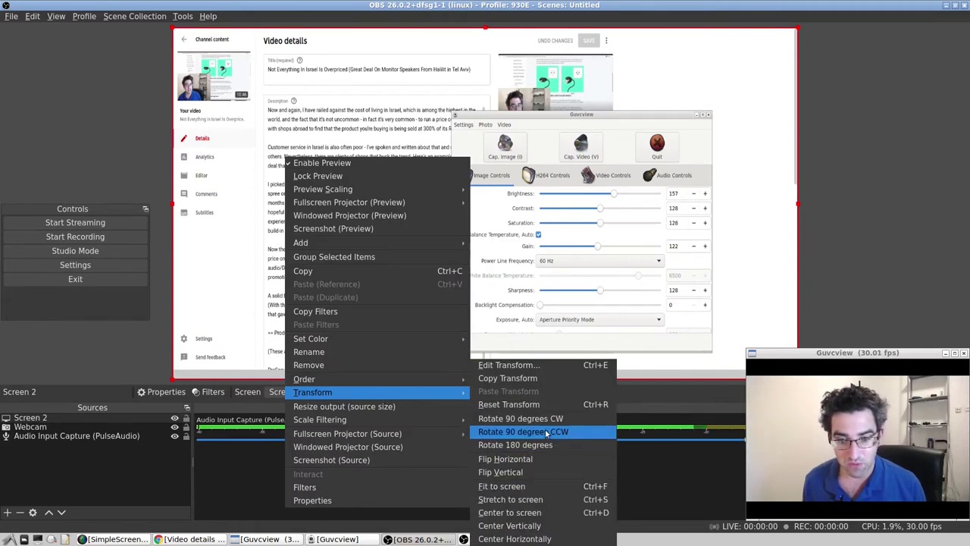
pyautogui.click(520, 497)
# - Manually squeeze the Screen 2 source's height and width, leaving narrow black strips along the canvas's lower and right edges
pyautogui.moveTo(487, 379); pyautogui.dragTo(498, 344)
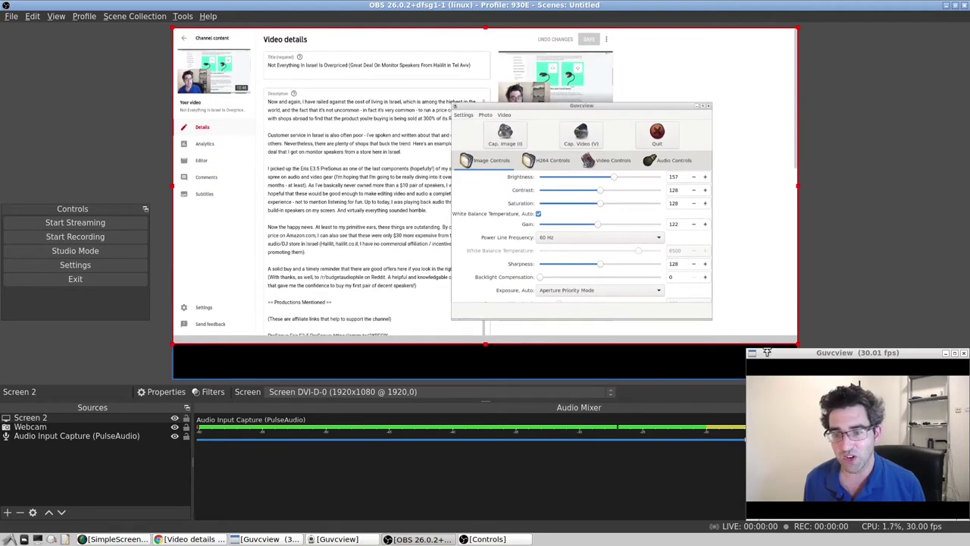
pyautogui.moveTo(484, 347)
pyautogui.mouseDown()
pyautogui.moveTo(478, 379)
pyautogui.moveTo(483, 364)
pyautogui.mouseUp()
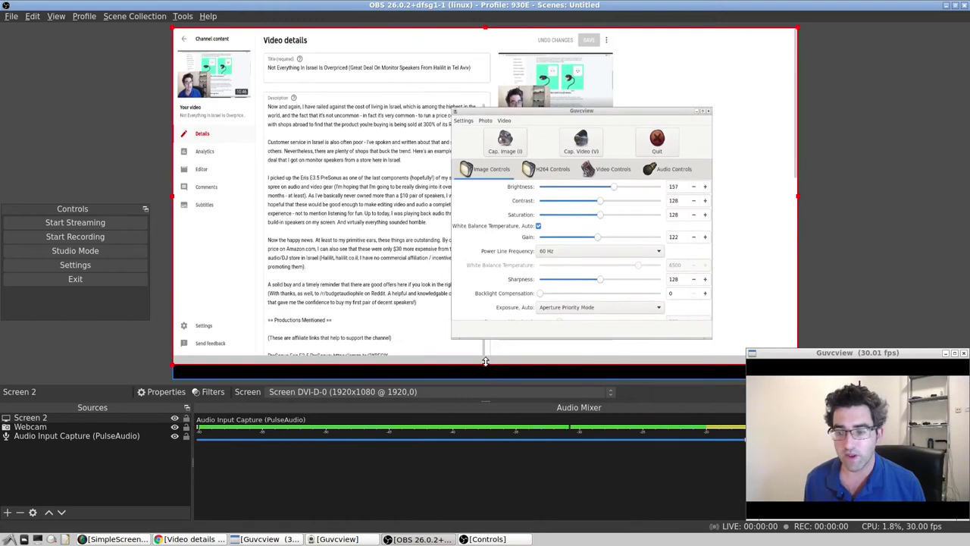
pyautogui.moveTo(801, 197); pyautogui.dragTo(760, 199)
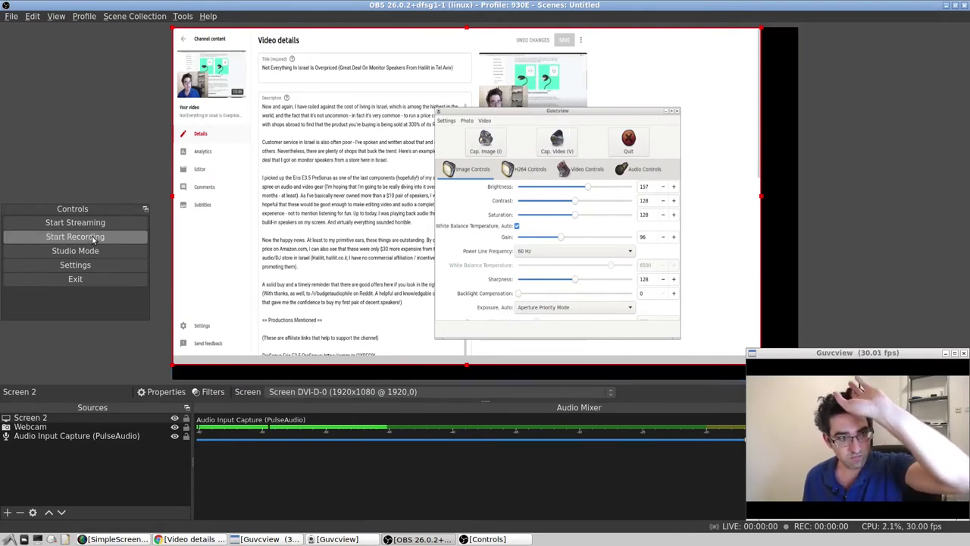
pyautogui.rightClick(333, 541)
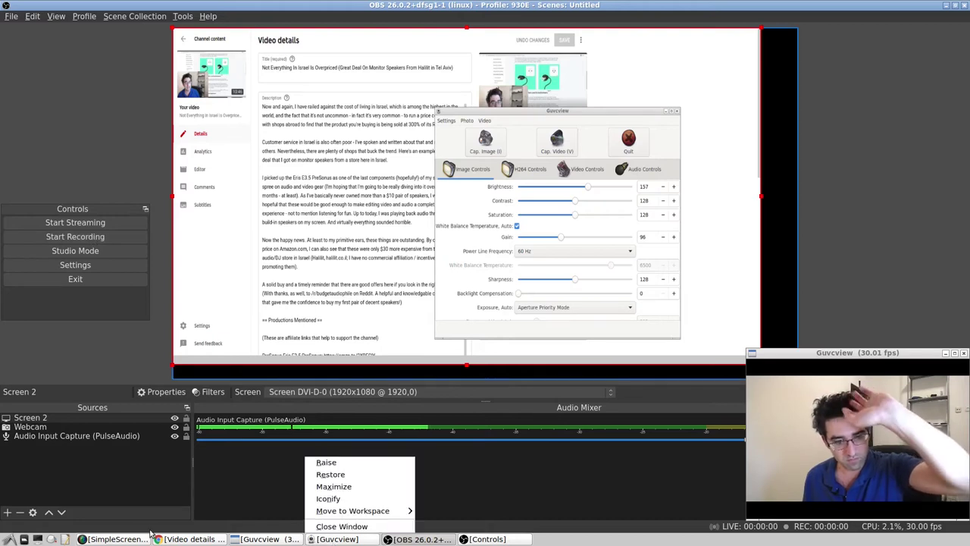
pyautogui.rightClick(114, 538)
pyautogui.click(112, 526)
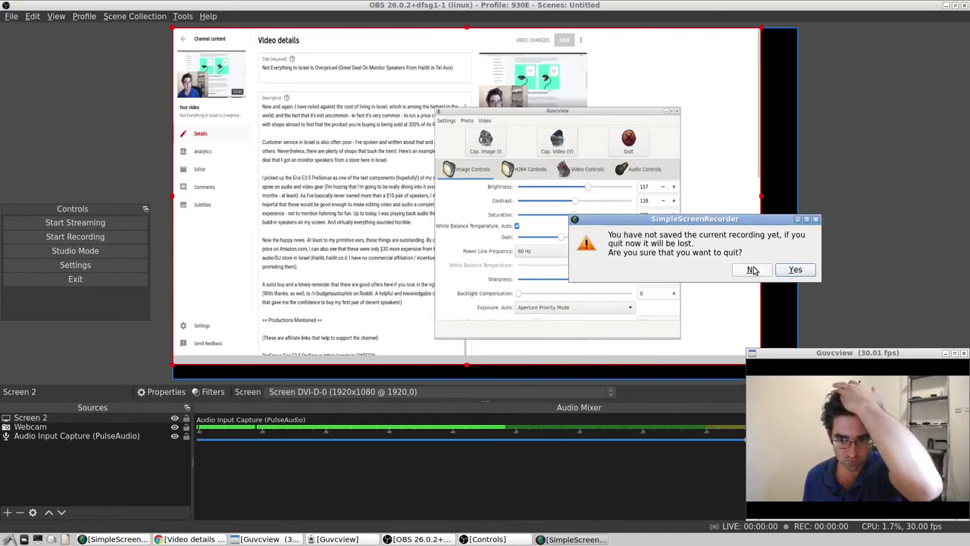
pyautogui.click(795, 269)
# - Remove the Screen 2 source from the scene and close Guvcview
pyautogui.rightClick(68, 422)
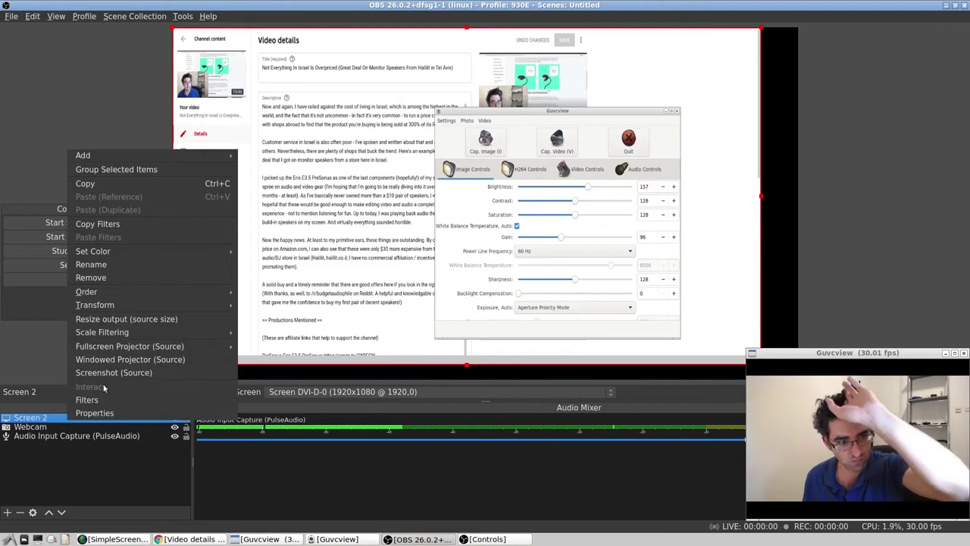
pyautogui.click(208, 278)
pyautogui.click(544, 264)
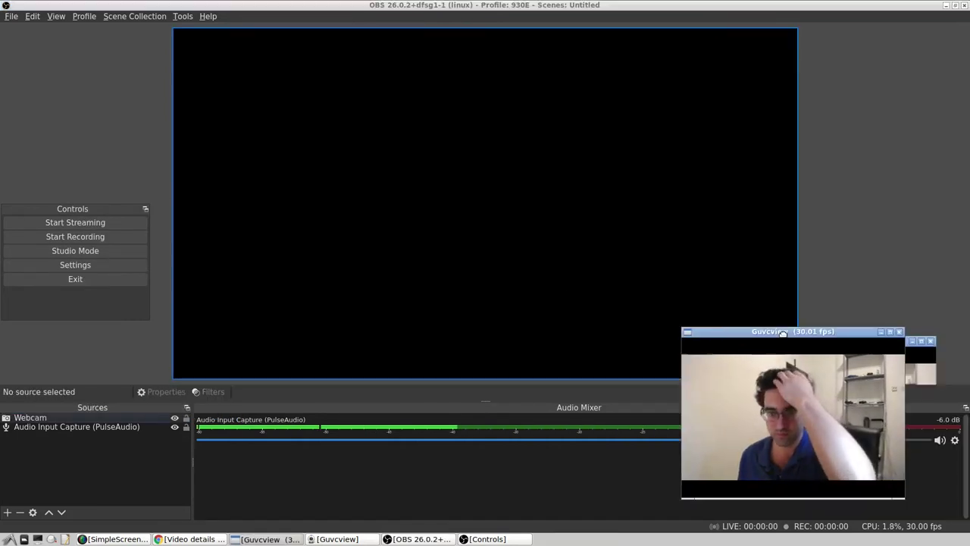
pyautogui.click(507, 87)
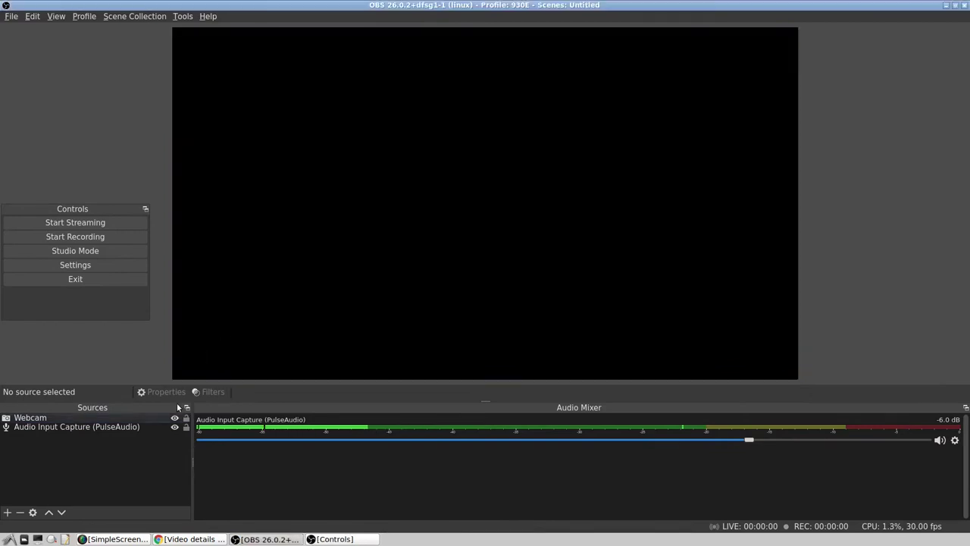
# - Add a Video Capture Device (V4L2) source named "main webcam" with Logitech Webcam C930e as its device
pyautogui.click(12, 512)
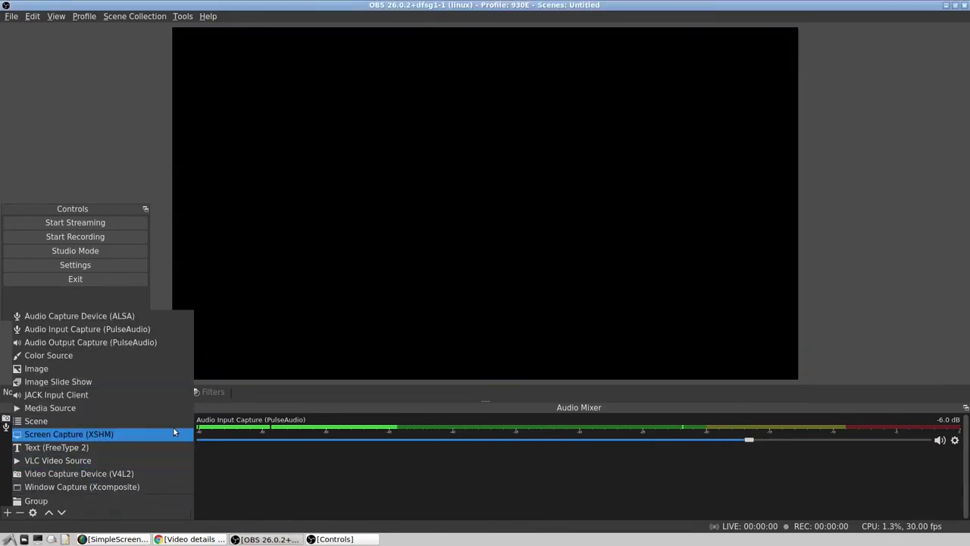
pyautogui.click(79, 473)
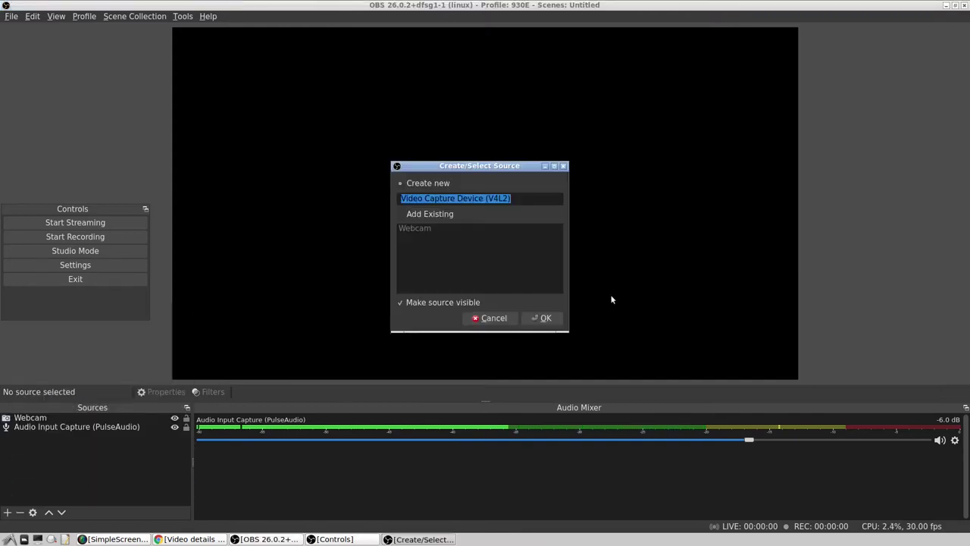
pyautogui.write('main webcam')
pyautogui.press('Return')
pyautogui.click(334, 252)
pyautogui.click(315, 269)
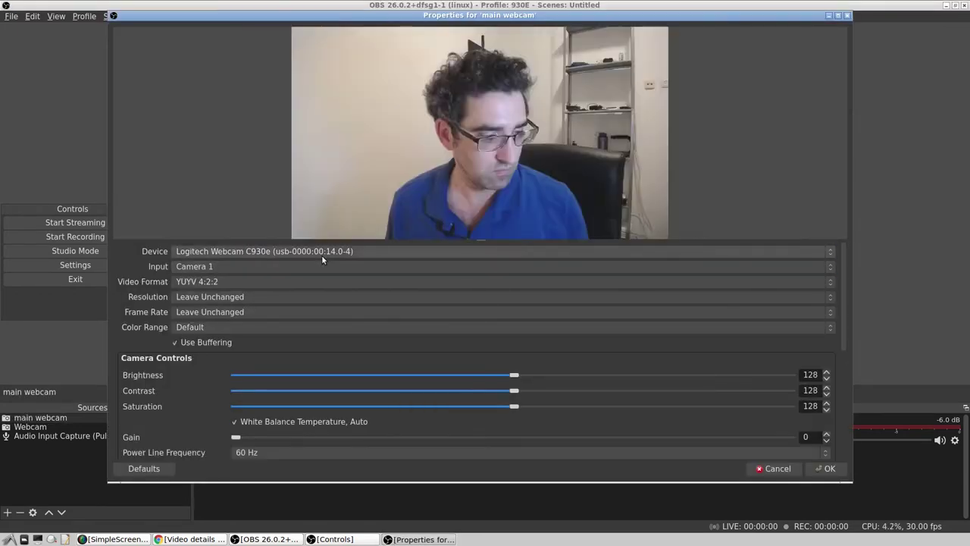
# - Set the main webcam source to 1920x1080 resolution and the YU12 (Emulated) video format, and accept its properties
pyautogui.click(231, 296)
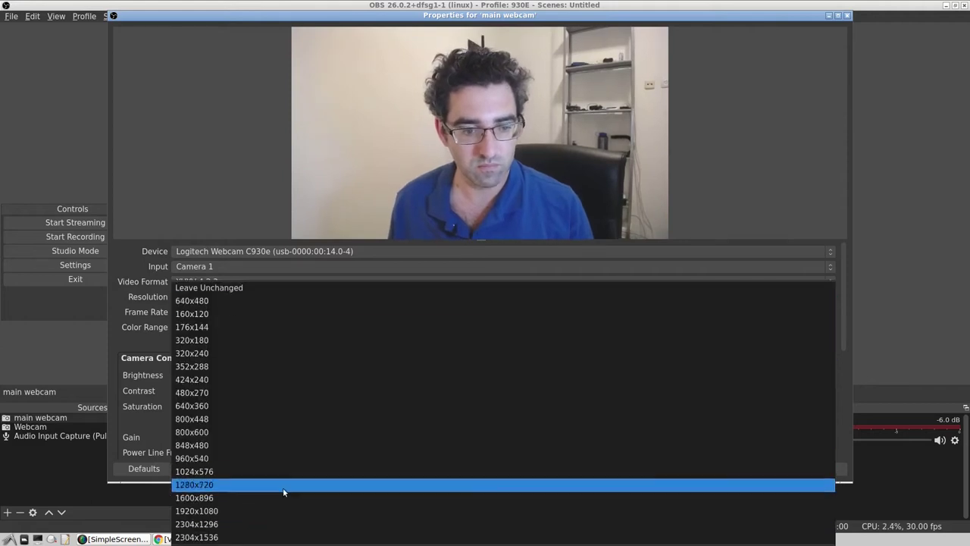
pyautogui.click(275, 512)
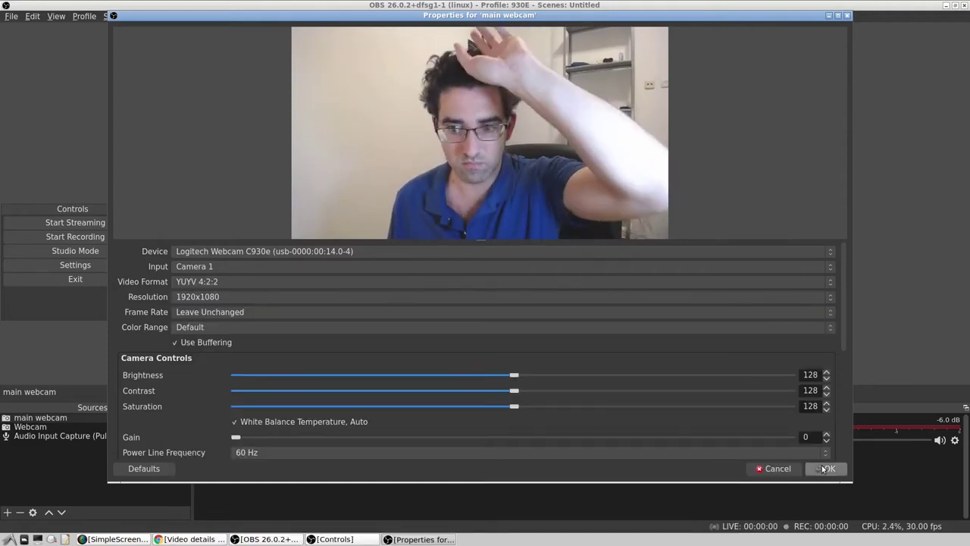
pyautogui.click(222, 281)
pyautogui.click(222, 305)
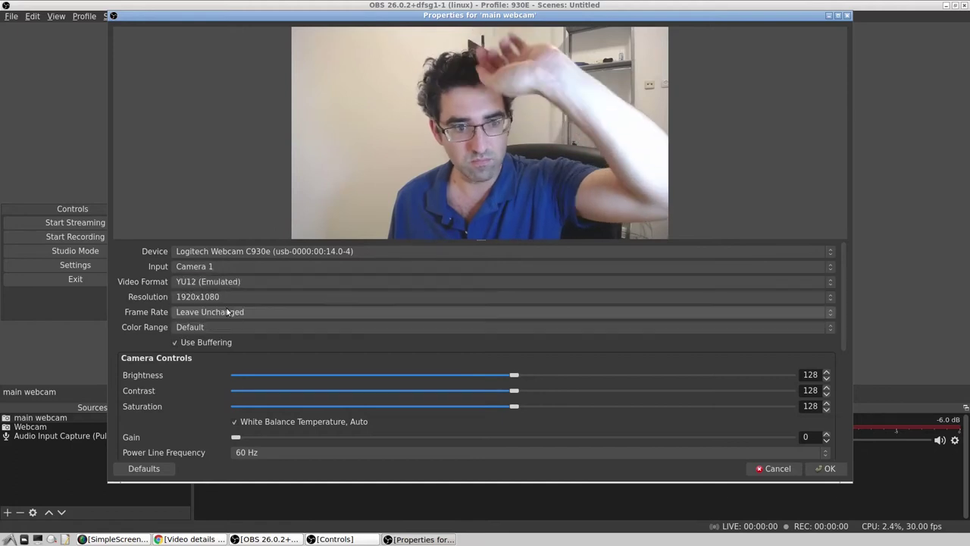
pyautogui.press('Return')
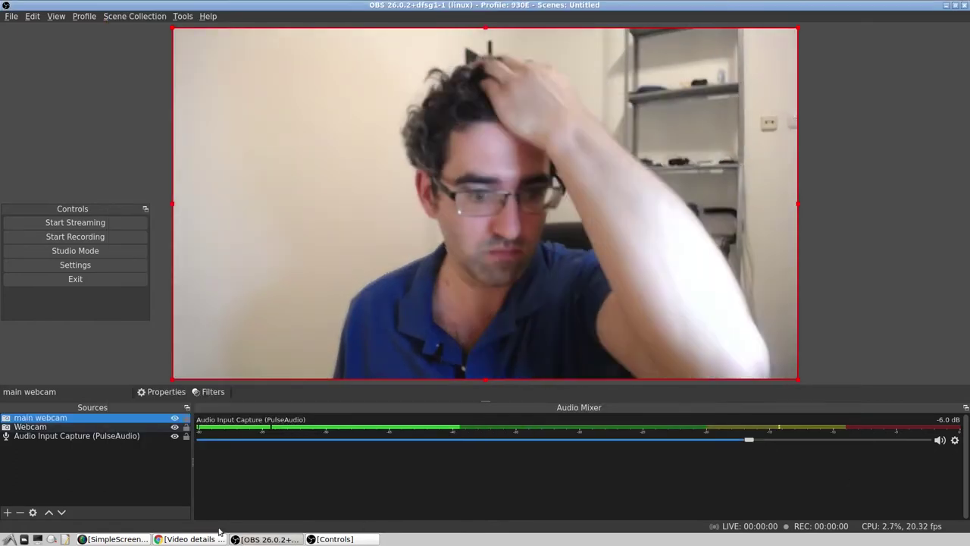
# - Launch SimpleScreenRecorder and keep Screen 3: 1920x1080 at 0,0 as the screen to record
pyautogui.click(11, 538)
pyautogui.moveTo(41, 467)
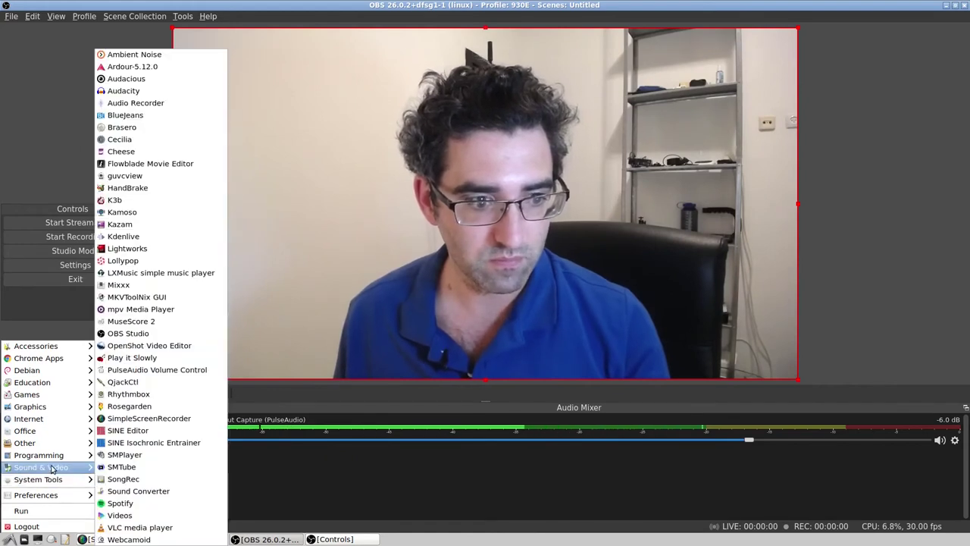
pyautogui.click(172, 422)
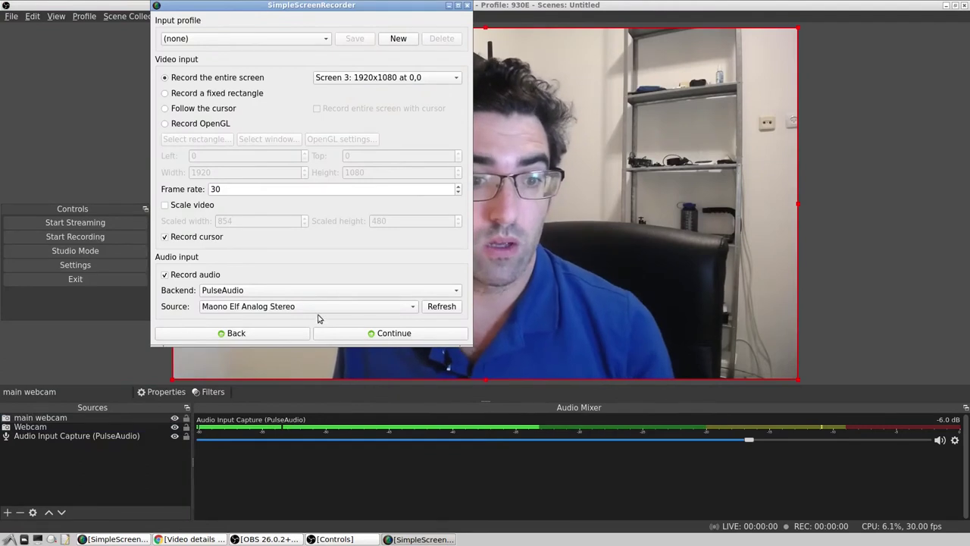
pyautogui.hotkey('alt', 'Down')
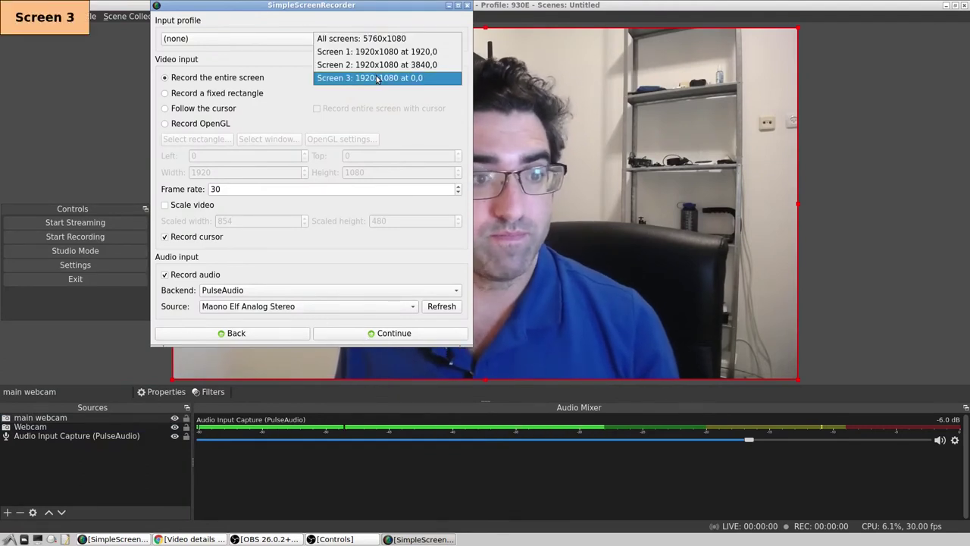
pyautogui.press('Escape')
# - Accept the input and output settings, start the SimpleScreenRecorder recording, and minimize the recorder window
pyautogui.click(340, 333)
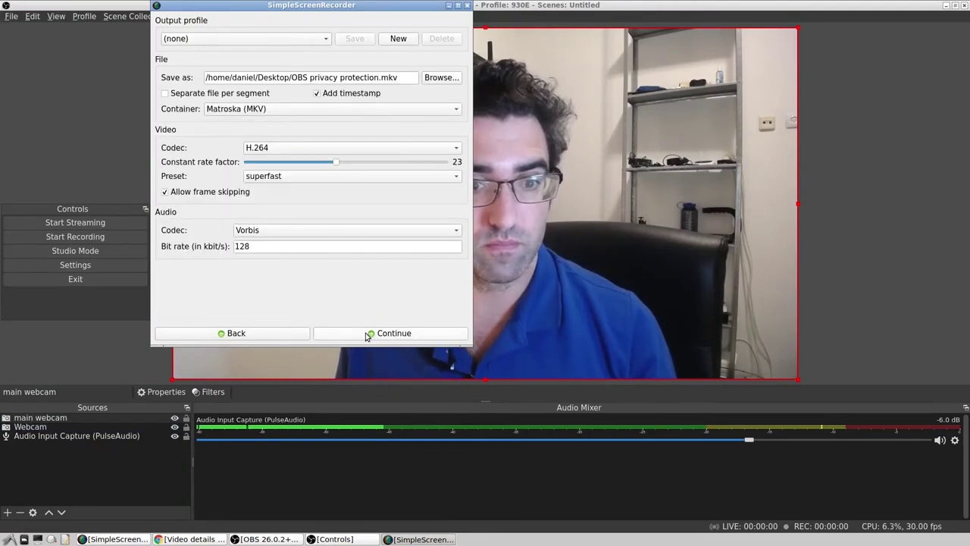
pyautogui.click(366, 335)
pyautogui.click(350, 38)
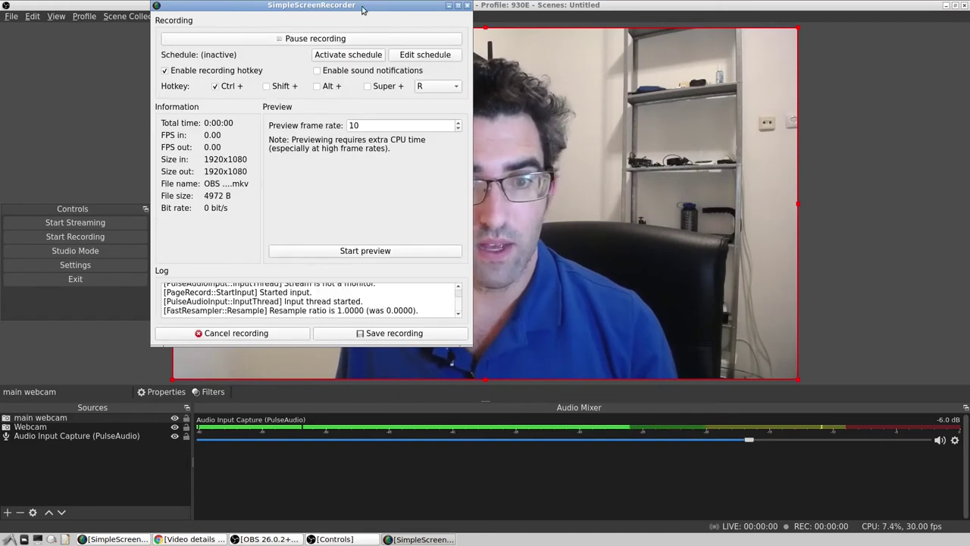
pyautogui.moveTo(362, 9); pyautogui.dragTo(243, 93)
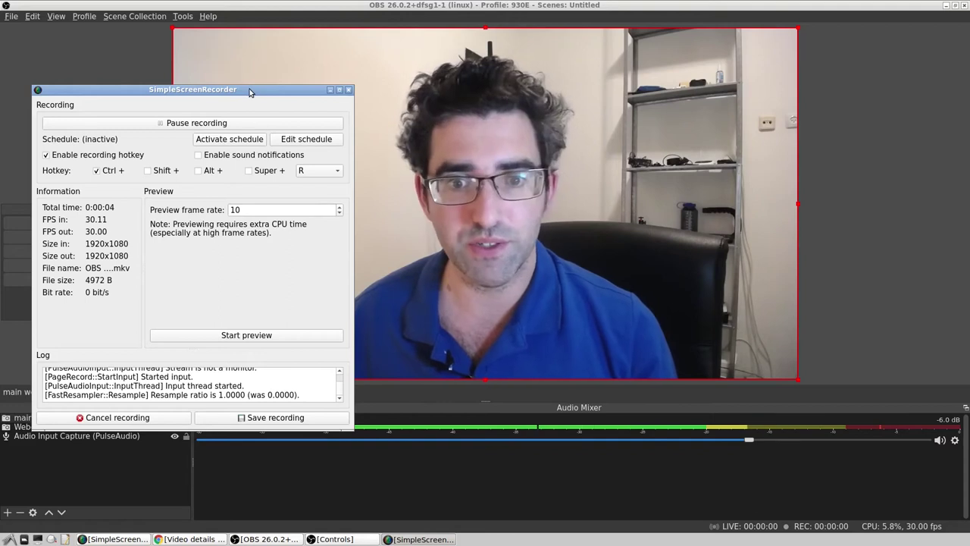
pyautogui.click(329, 89)
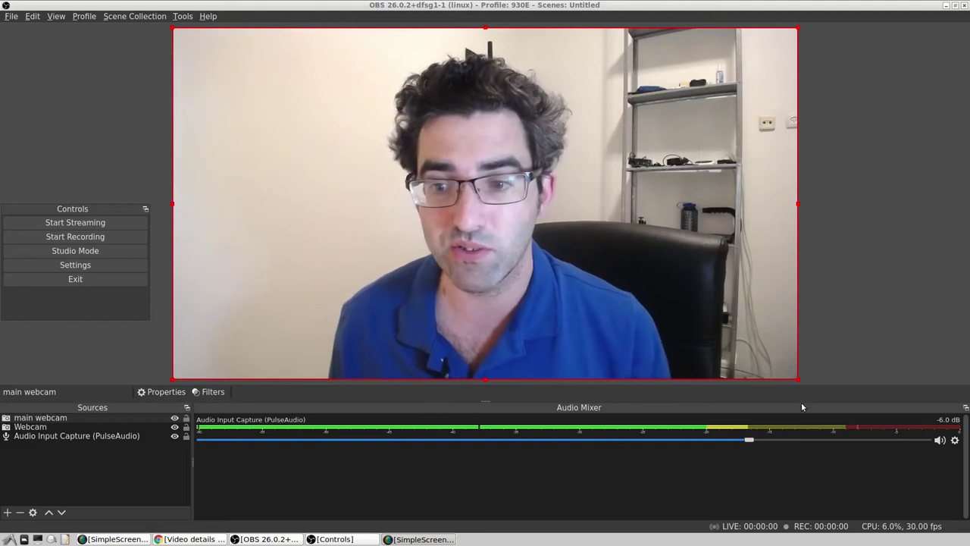
# - Scale the main webcam source to about three quarters of the canvas width, anchored at the canvas's upper-left corner
pyautogui.moveTo(796, 378); pyautogui.dragTo(591, 275)
pyautogui.click(652, 253)
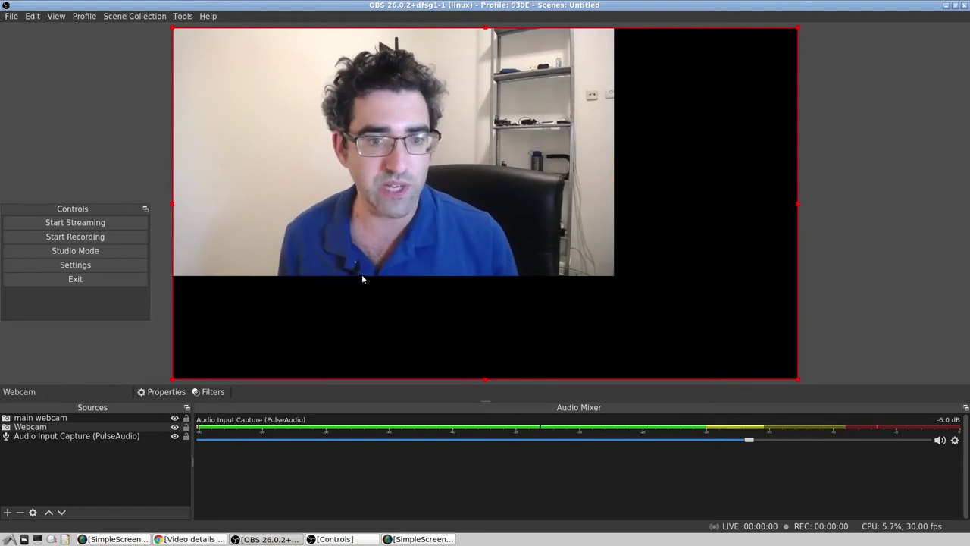
pyautogui.click(571, 258)
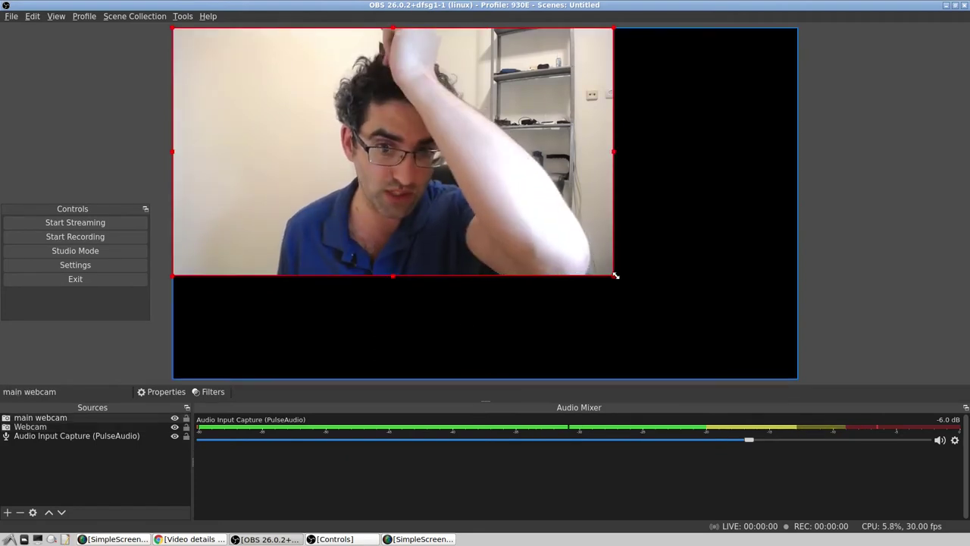
pyautogui.moveTo(614, 275); pyautogui.dragTo(640, 290)
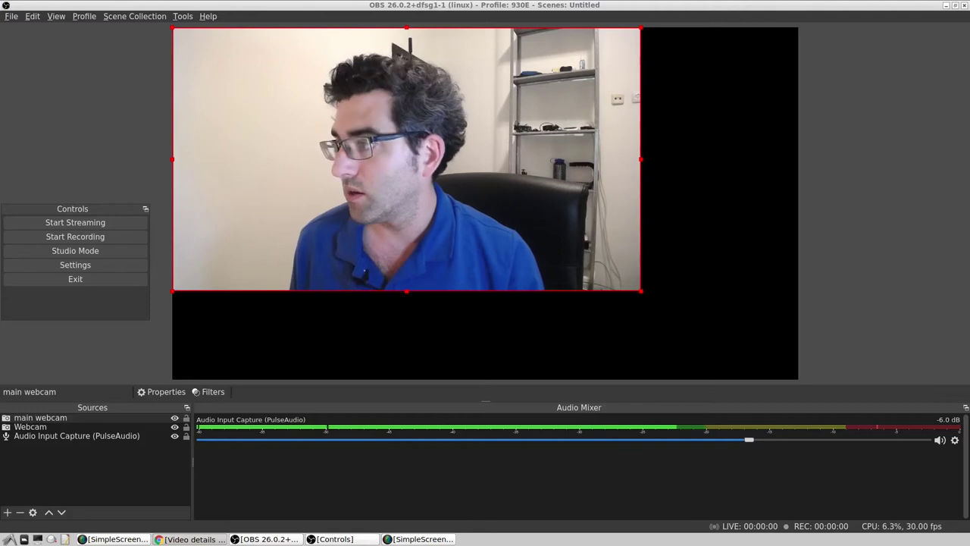
# - Switch to Chrome, place its YouTube Studio window over the OBS preview, and clear and restore the page address
pyautogui.moveTo(782, 73); pyautogui.dragTo(809, 32)
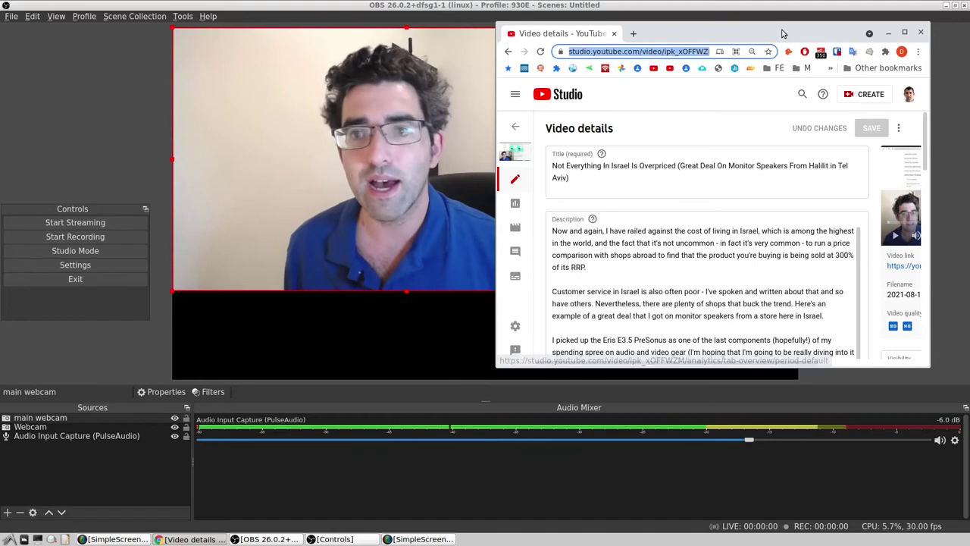
pyautogui.moveTo(784, 34); pyautogui.dragTo(823, 13)
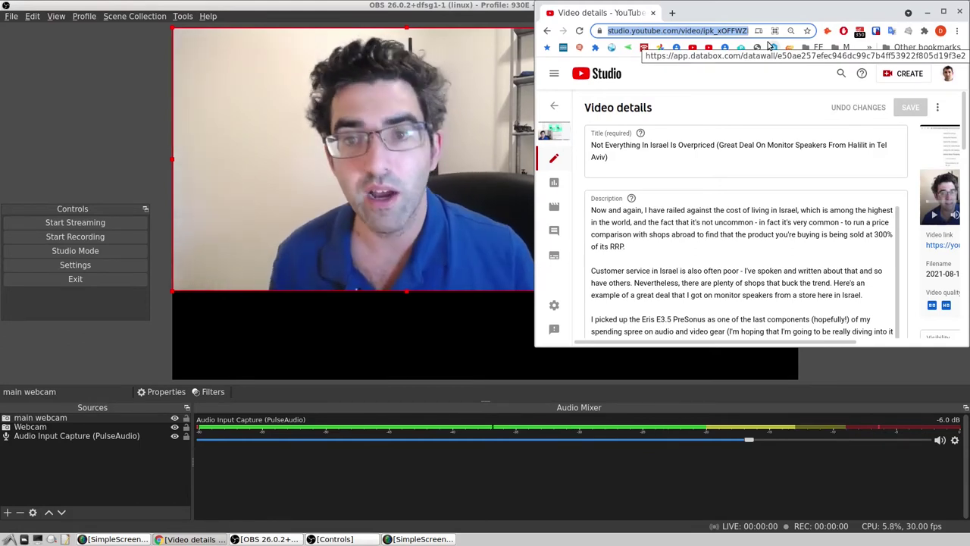
pyautogui.press('BackSpace')
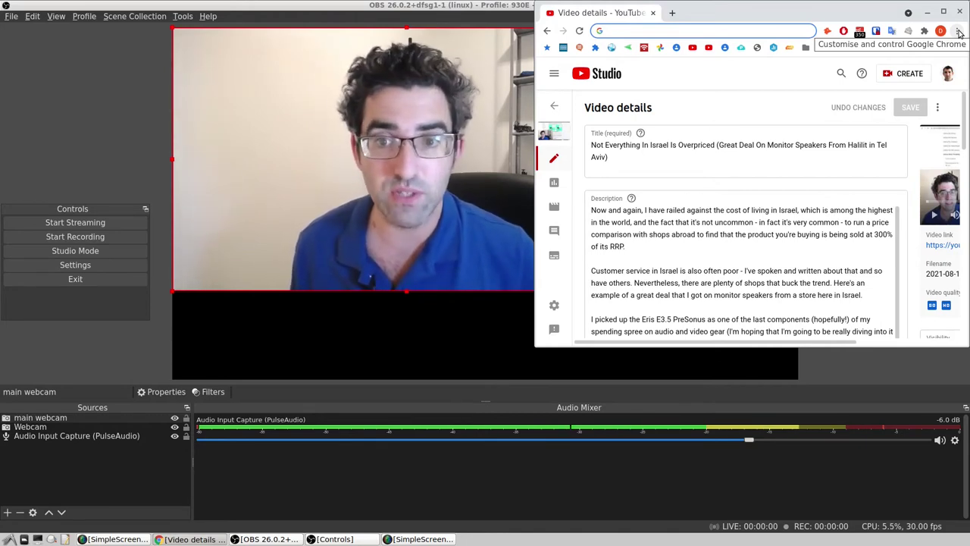
pyautogui.press('Escape')
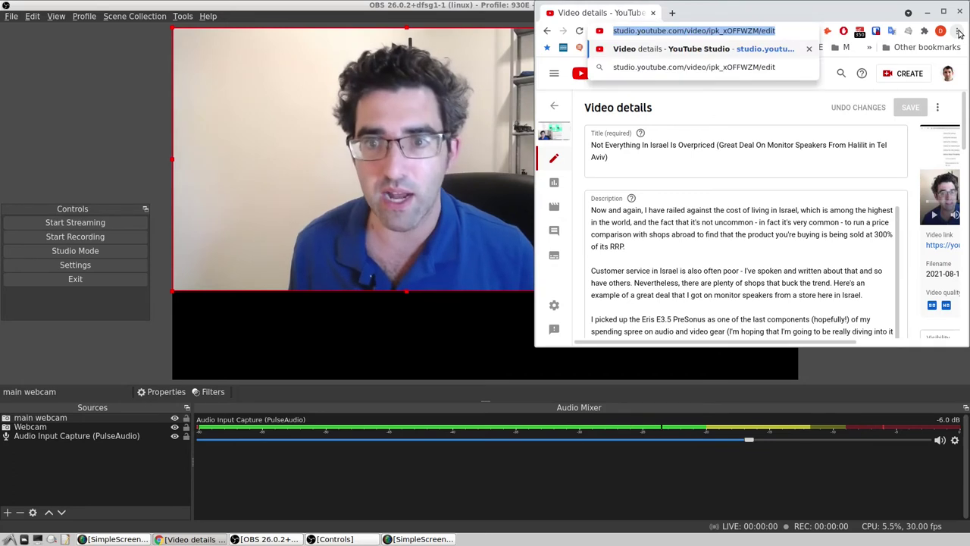
pyautogui.click(732, 114)
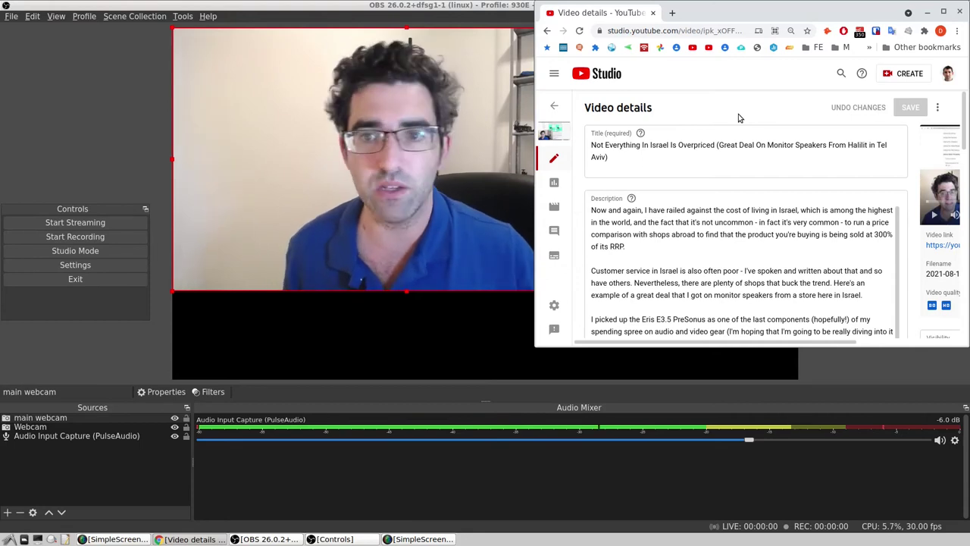
# - Narrow the Chrome window and place it beside the webcam picture so it does not cover it
pyautogui.moveTo(887, 10); pyautogui.dragTo(877, 206)
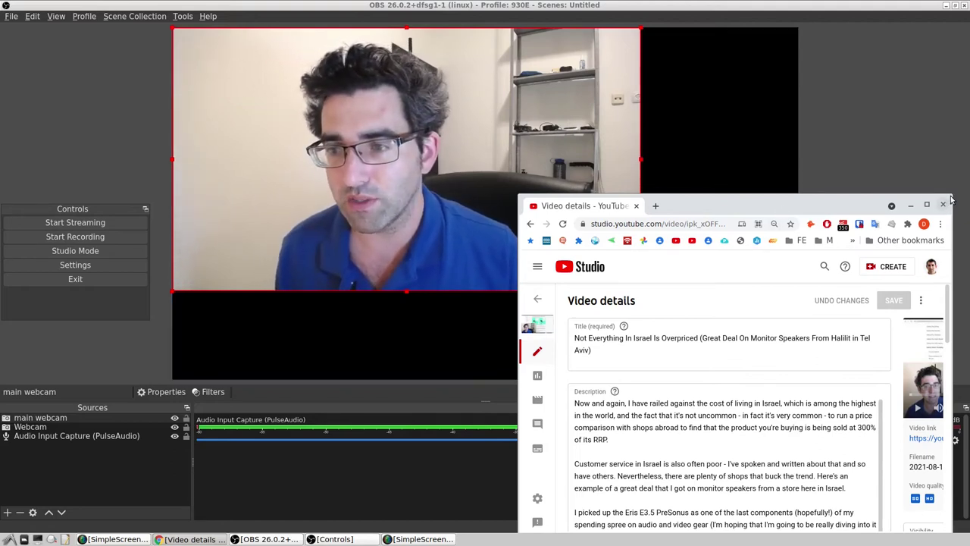
pyautogui.moveTo(525, 198); pyautogui.dragTo(631, 211)
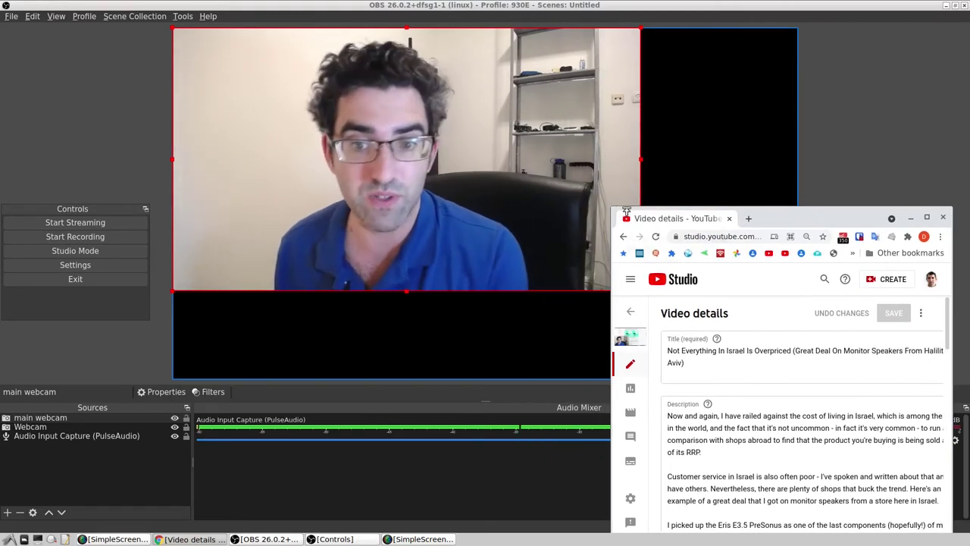
pyautogui.moveTo(614, 213); pyautogui.dragTo(641, 219)
pyautogui.moveTo(807, 227); pyautogui.dragTo(828, 42)
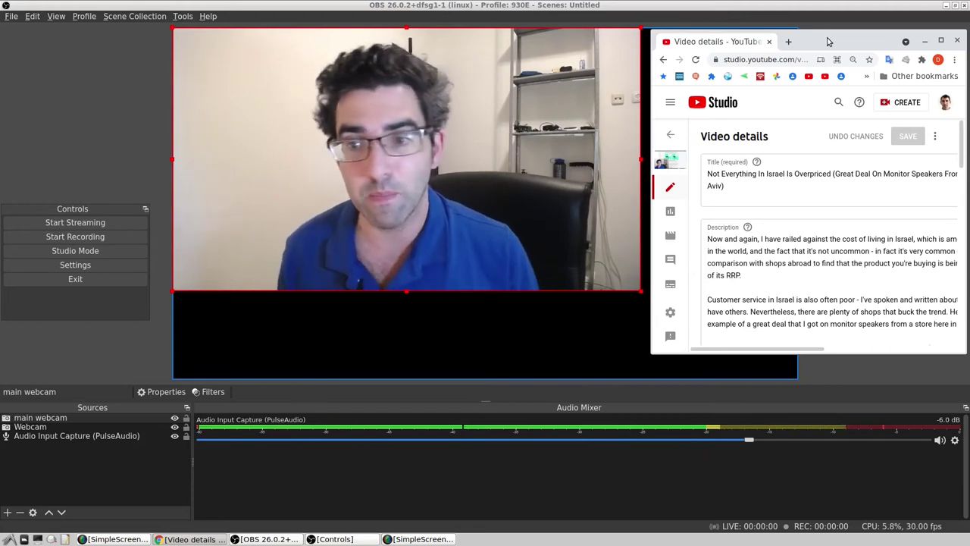
# - View the YouTube Studio page in full screen without the browser's address and bookmarks bars, and leave full screen
pyautogui.click(954, 60)
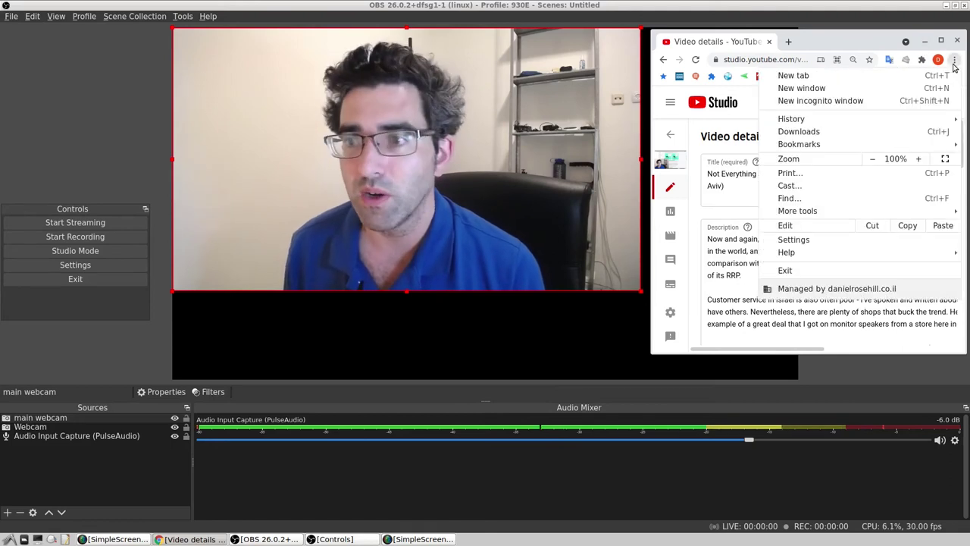
pyautogui.click(945, 160)
pyautogui.moveTo(506, 21)
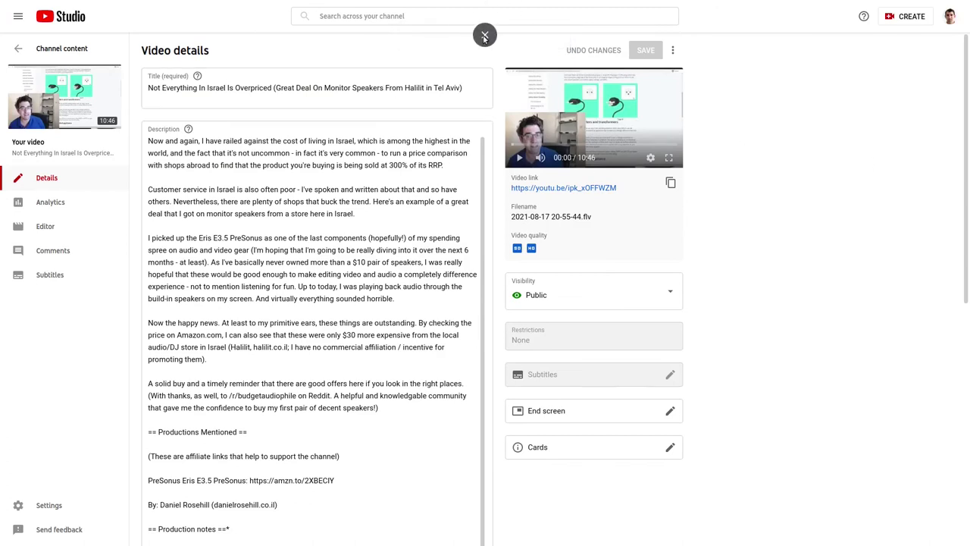
pyautogui.click(485, 36)
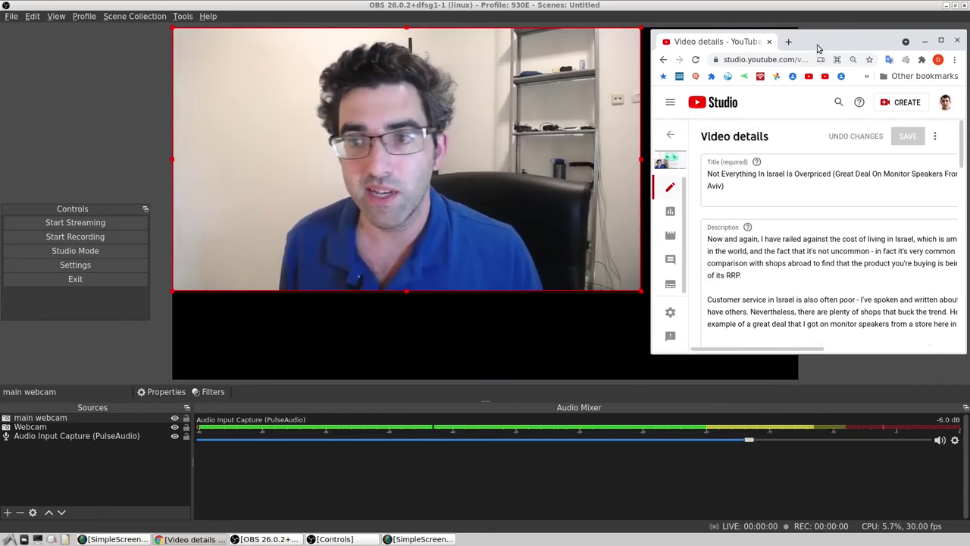
# - Minimize Chrome and shrink the main webcam source in OBS to about 55% of the canvas width
pyautogui.click(925, 41)
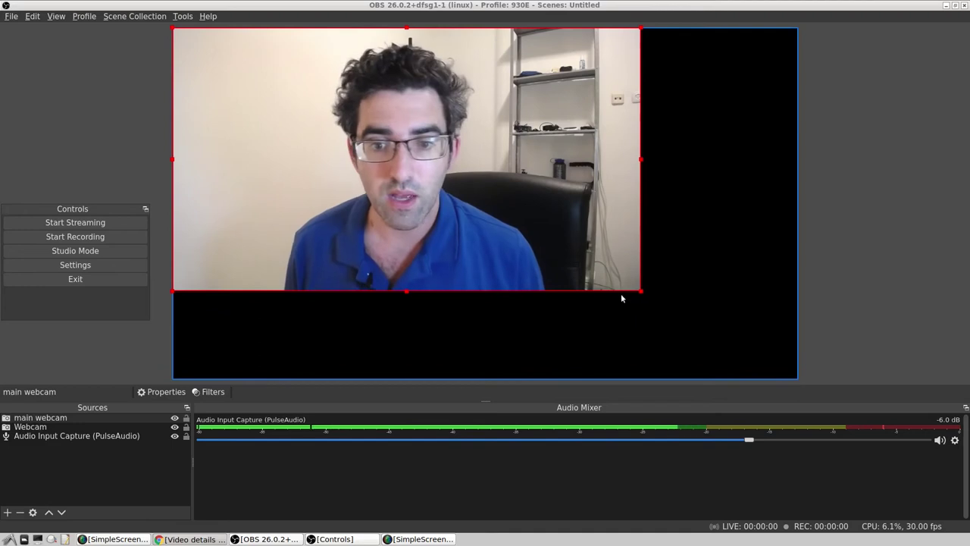
pyautogui.moveTo(642, 293); pyautogui.dragTo(516, 220)
pyautogui.click(19, 489)
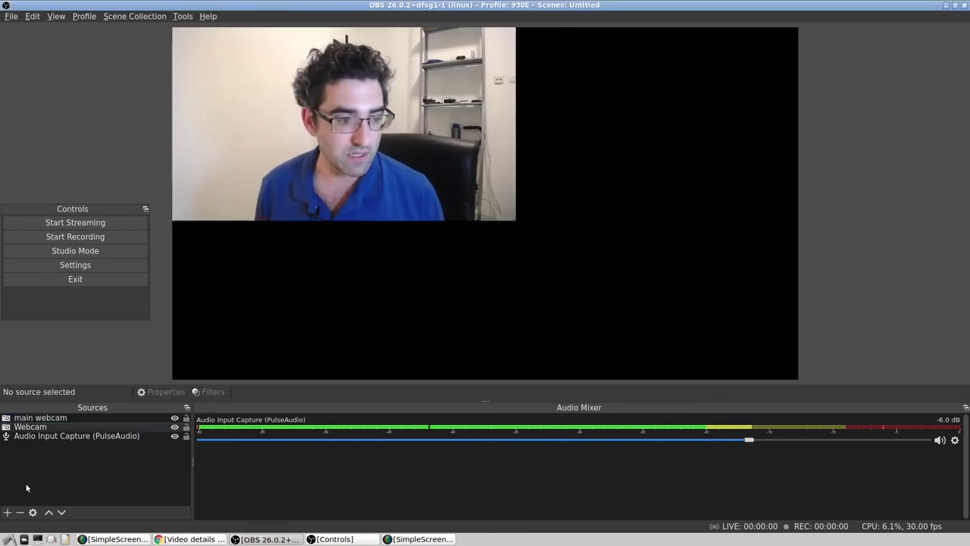
# - Add a new Screen Capture (XSHM) source named "screen to be cropped"
pyautogui.click(6, 512)
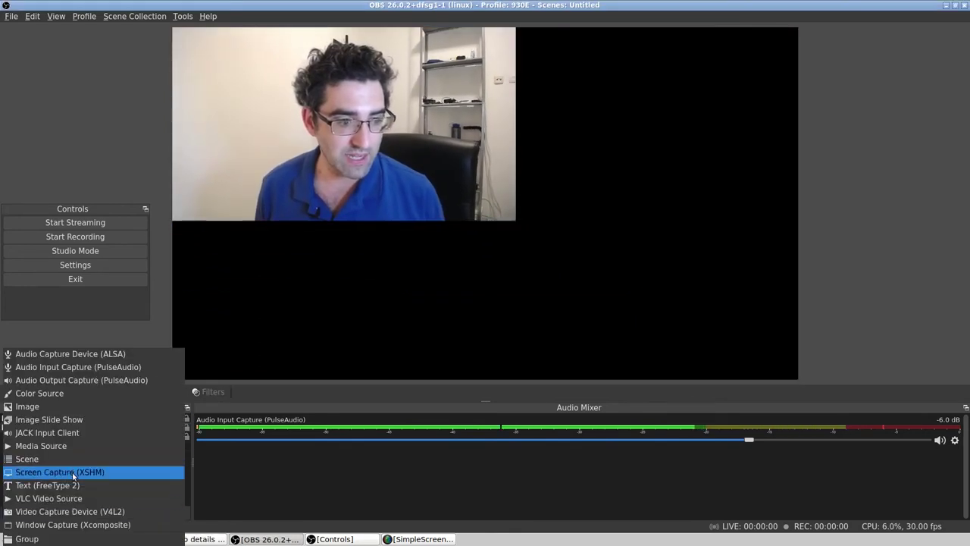
pyautogui.click(71, 471)
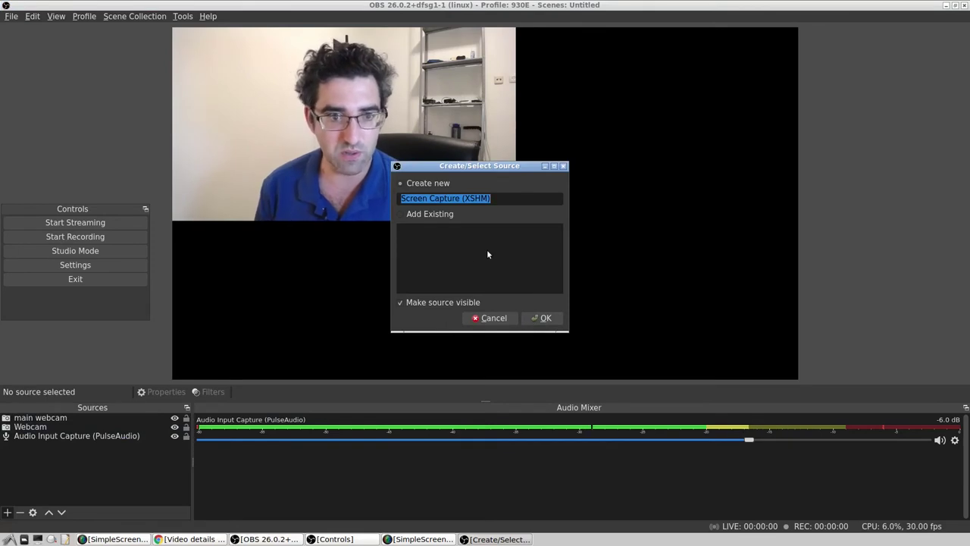
pyautogui.write('screen to be ')
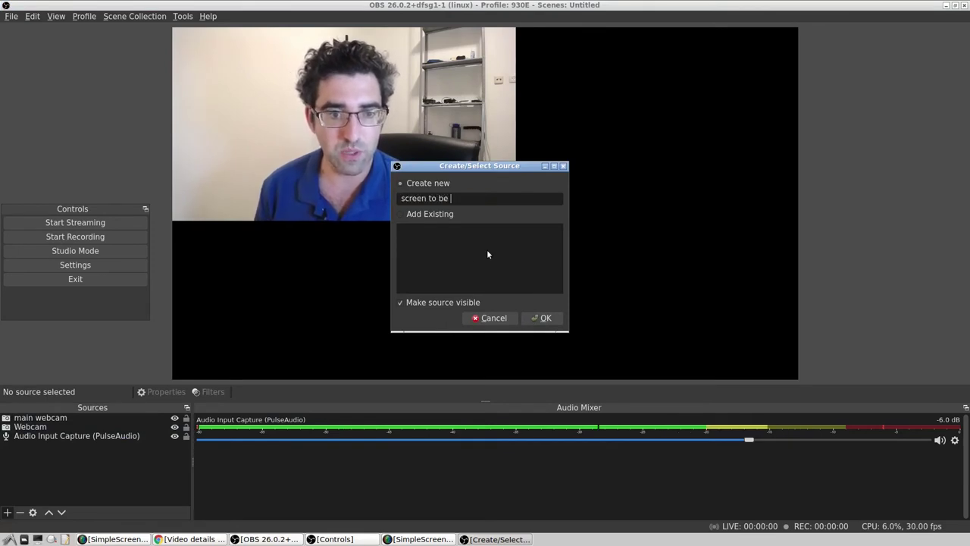
pyautogui.write('cropped')
pyautogui.press('Return')
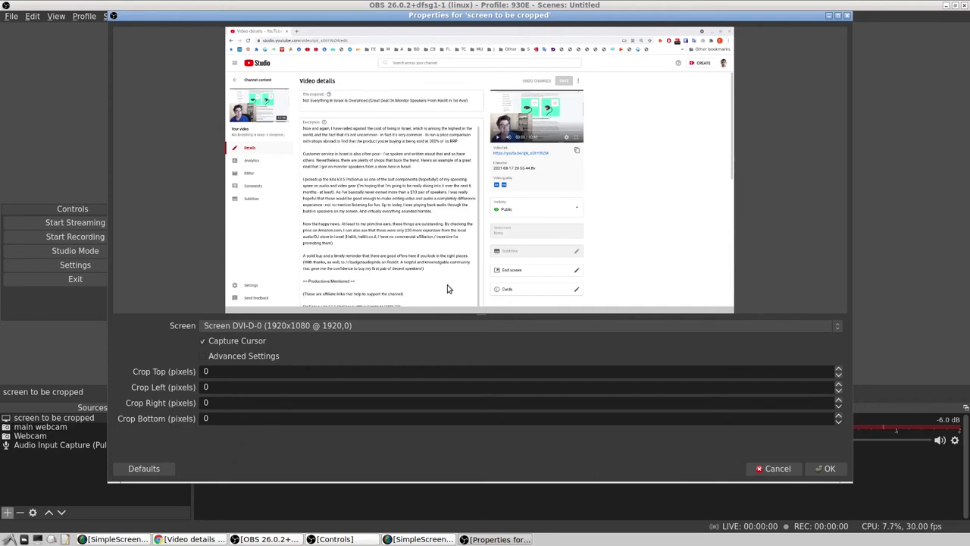
# - Set the top crop of the new screen capture to 109 pixels so the browser's address and bookmarks bars are cut off
pyautogui.scroll(20, 240, 369)
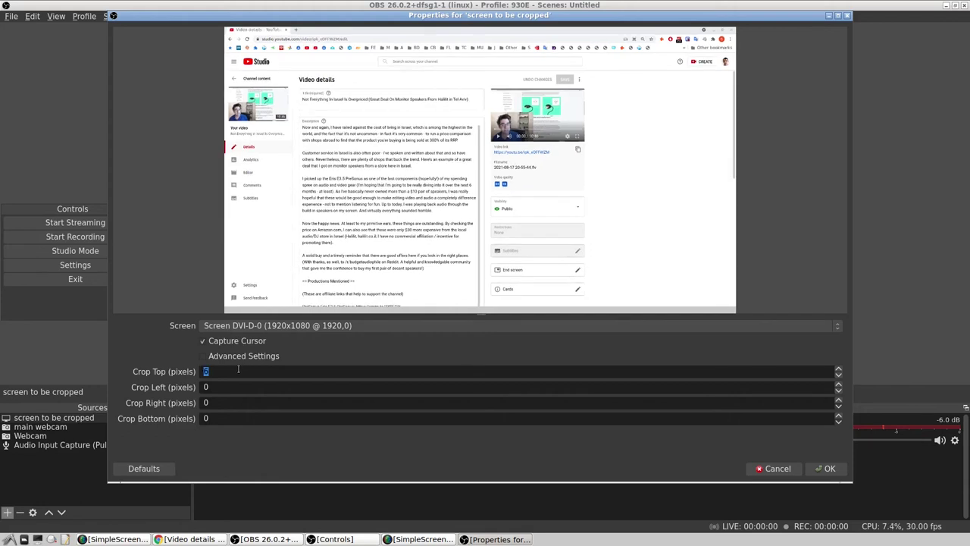
pyautogui.scroll(20, 235, 369)
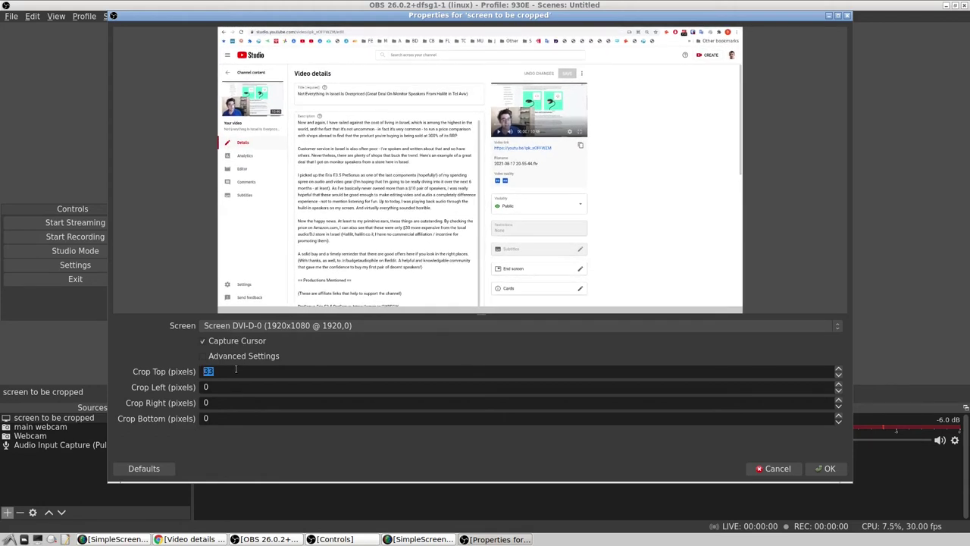
pyautogui.scroll(-20, 235, 369)
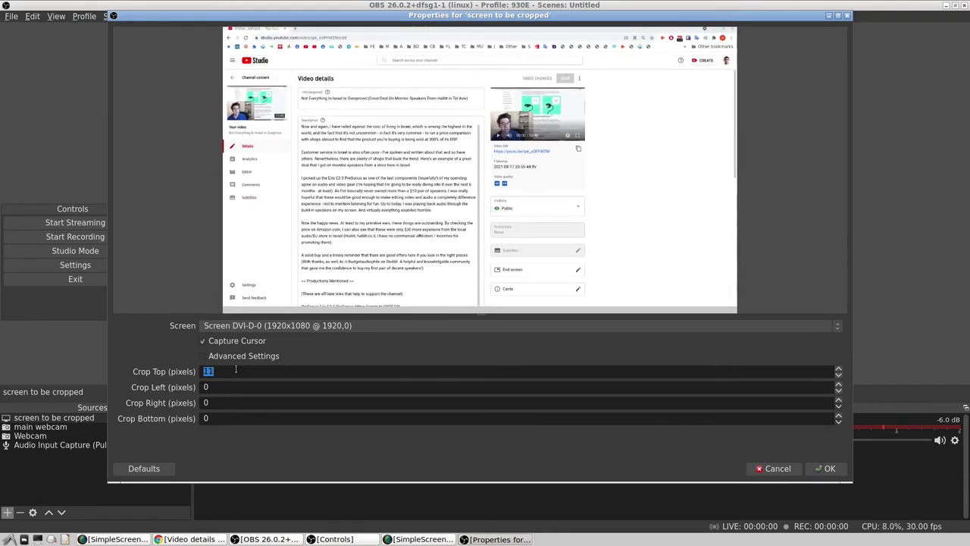
pyautogui.scroll(20, 236, 369)
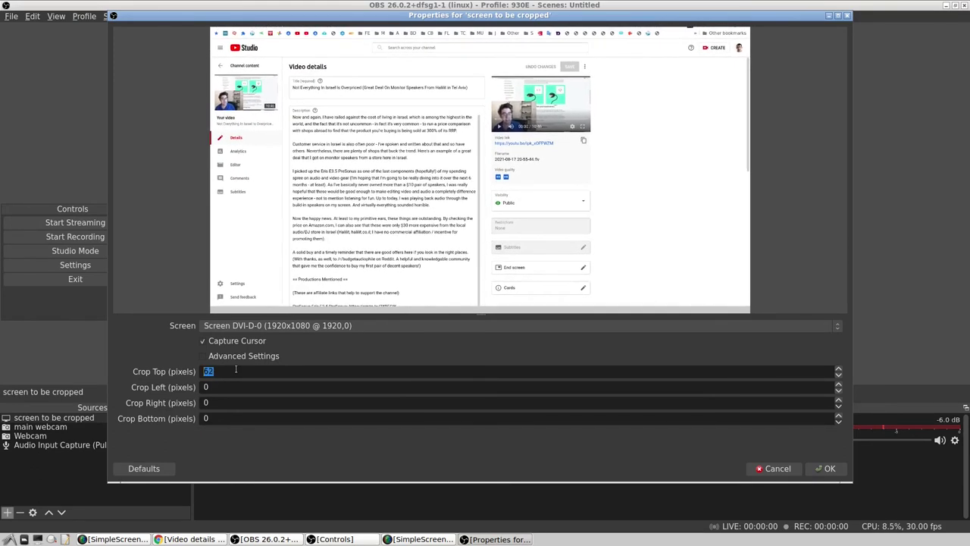
pyautogui.scroll(20, 235, 369)
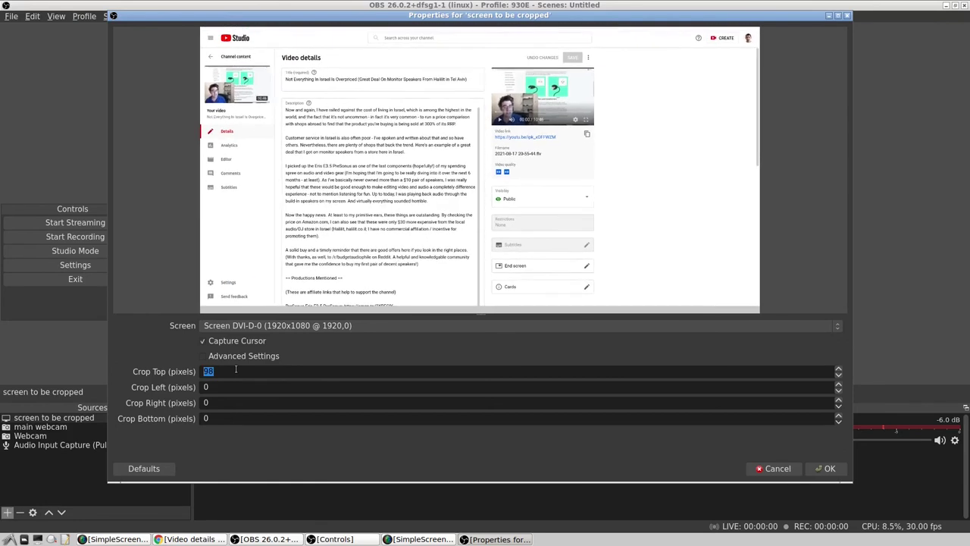
pyautogui.scroll(-1, 236, 369)
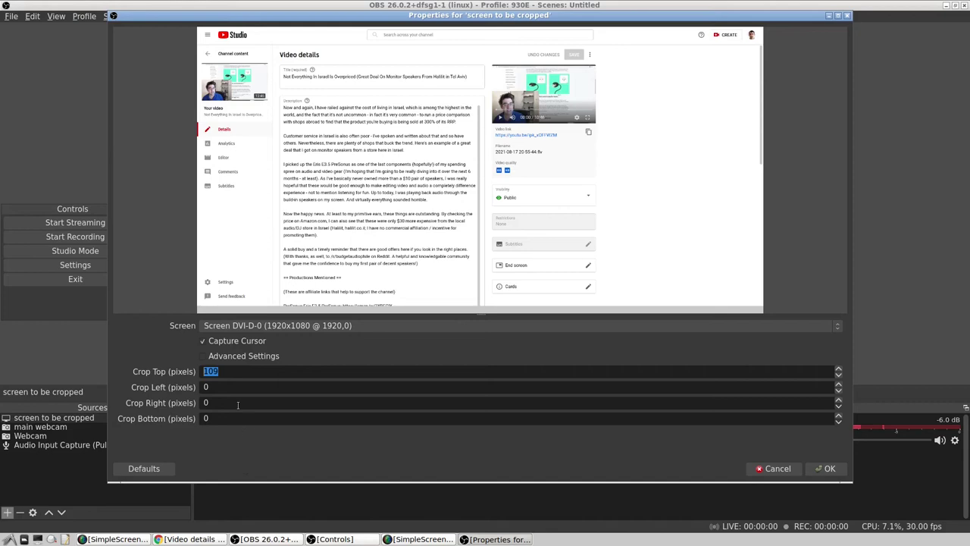
# - Set the bottom crop of the screen capture to 56 pixels
pyautogui.scroll(20, 238, 417)
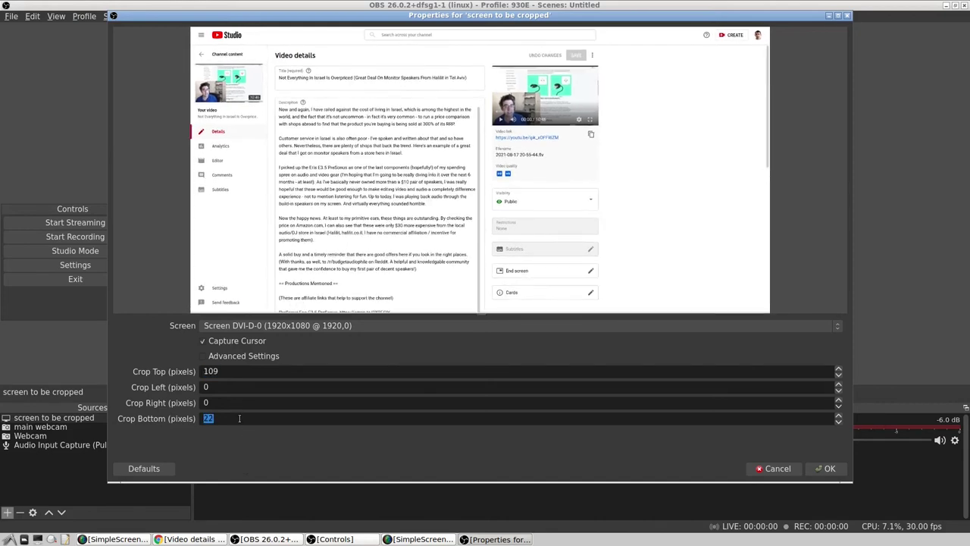
pyautogui.scroll(6, 239, 418)
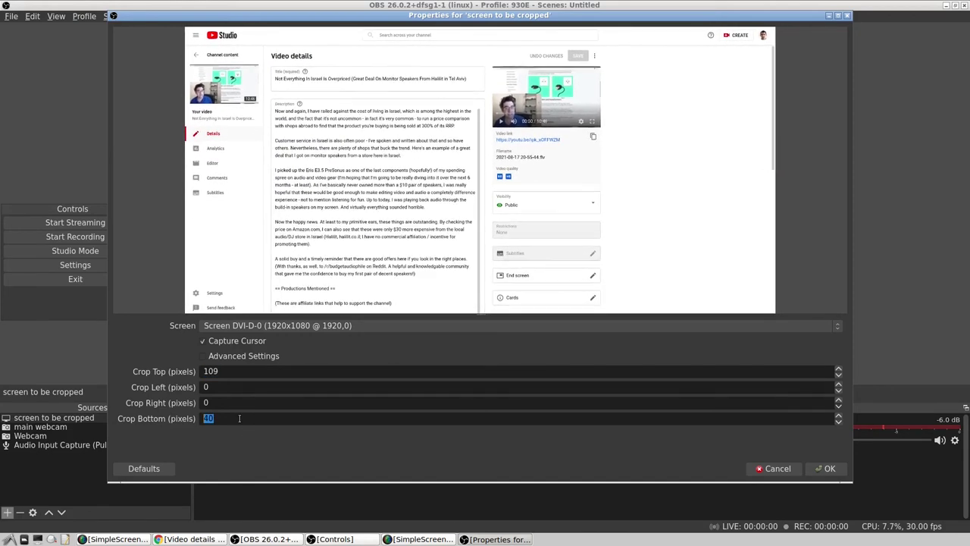
pyautogui.click(221, 384)
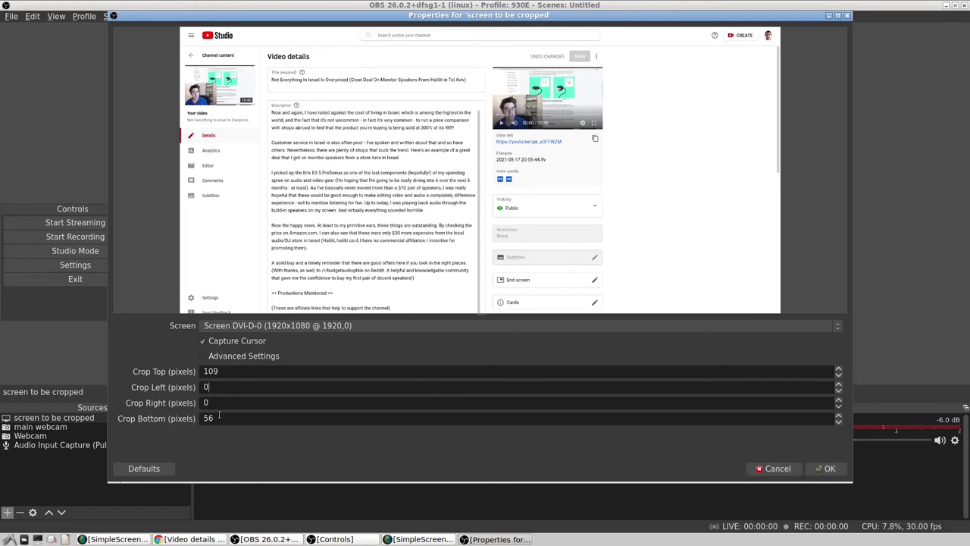
# - Set the right crop of the screen capture to 551 pixels and accept the source properties
pyautogui.scroll(20, 235, 402)
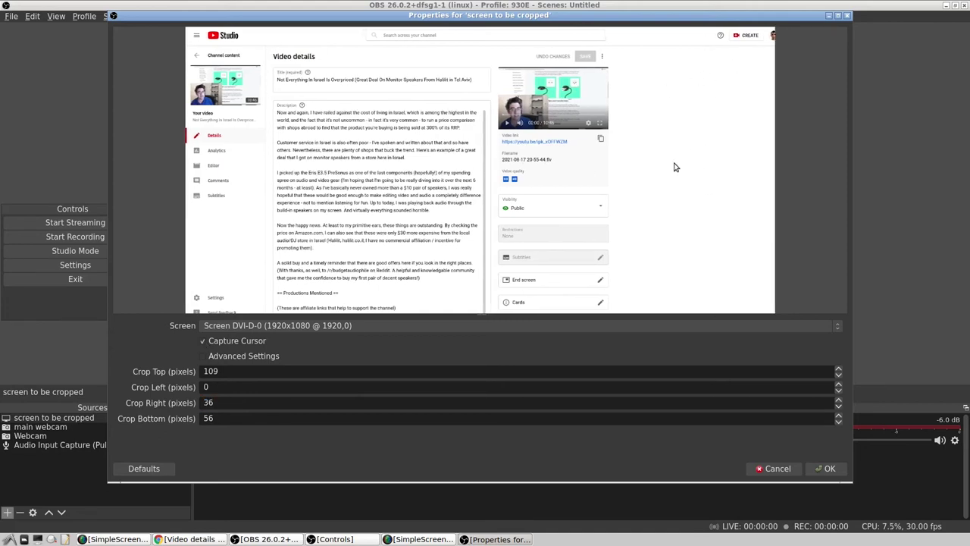
pyautogui.scroll(20, 235, 403)
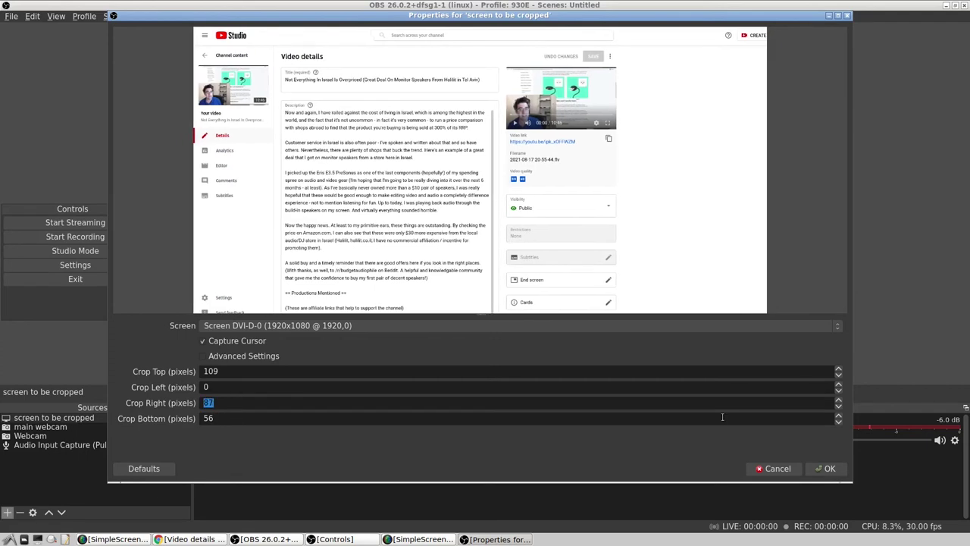
pyautogui.click(838, 399)
pyautogui.click(838, 399)
pyautogui.click(838, 400)
pyautogui.write('200')
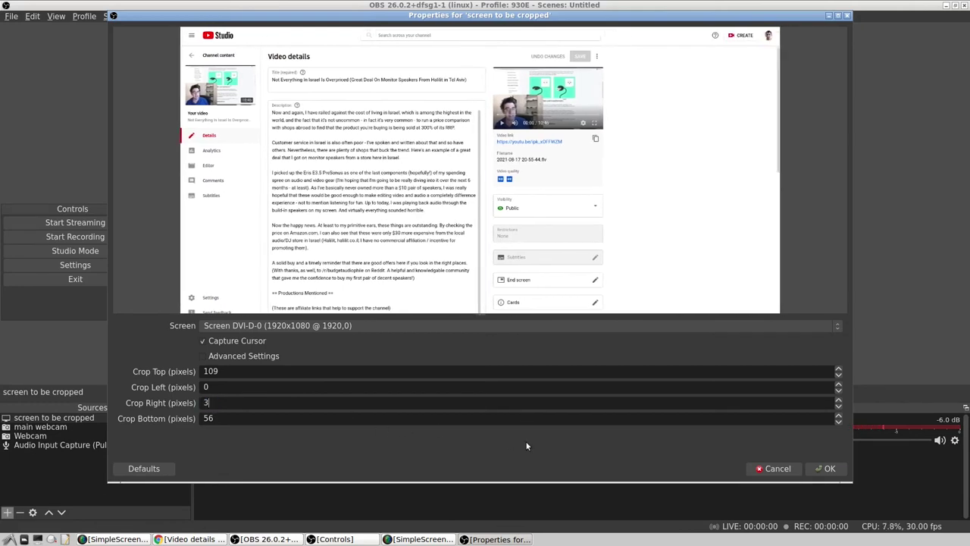
pyautogui.hotkey('ctrl', 'a')
pyautogui.write('500')
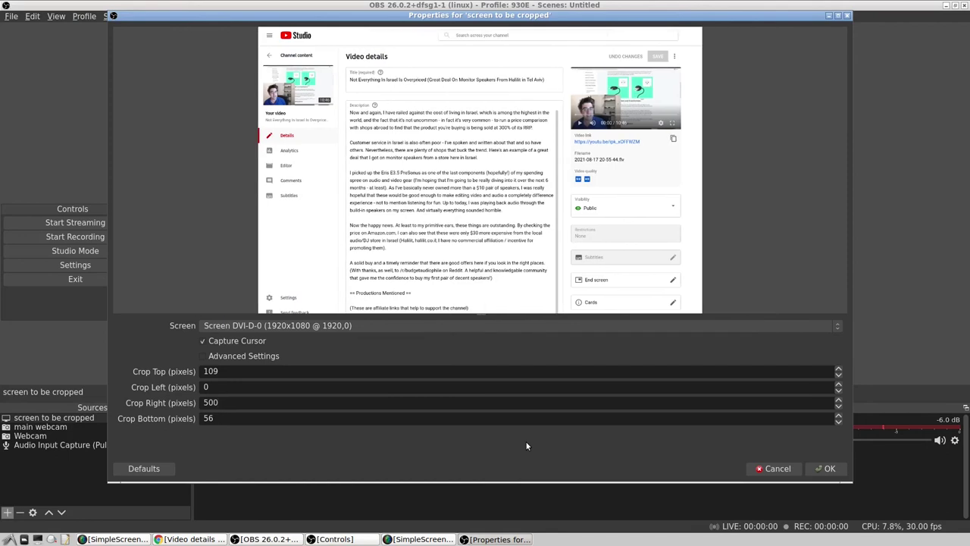
pyautogui.scroll(20, 242, 406)
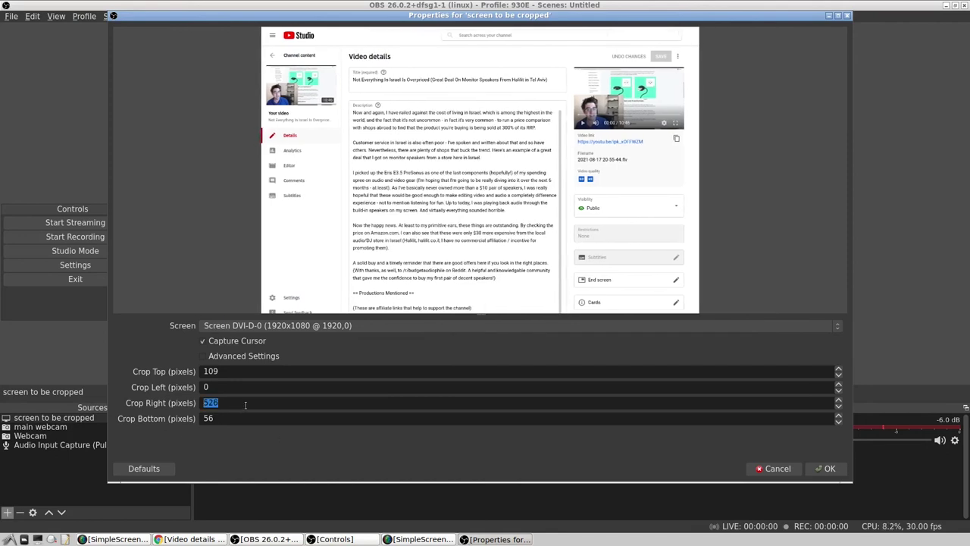
pyautogui.scroll(5, 244, 406)
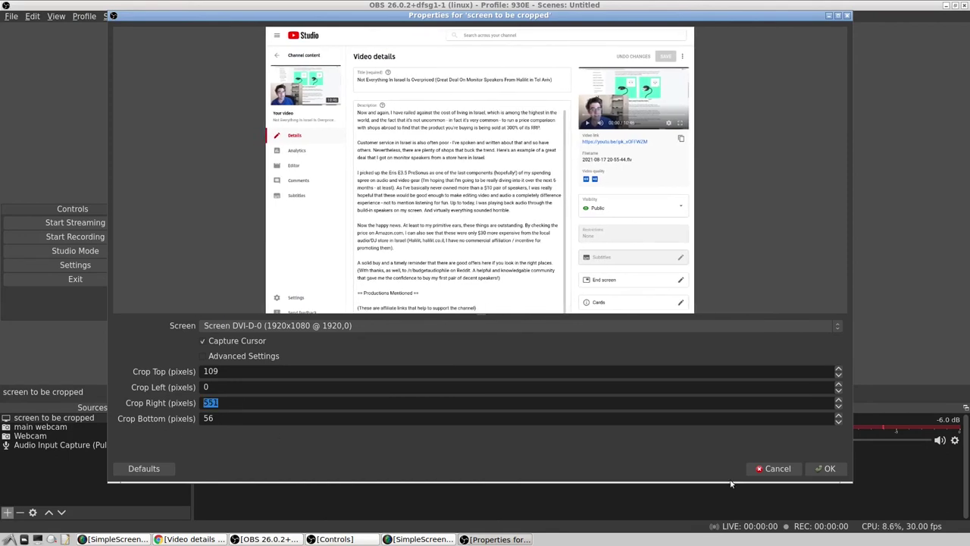
pyautogui.click(827, 469)
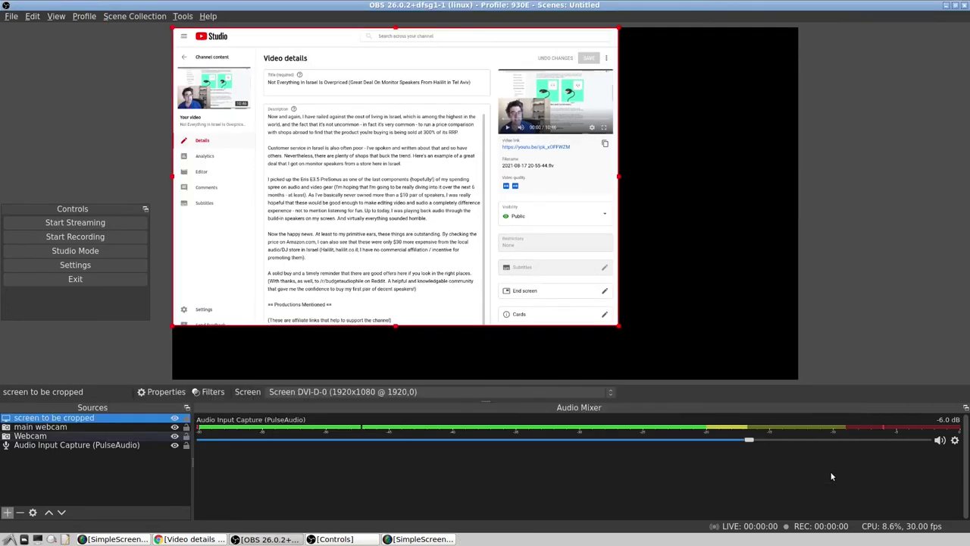
# - Shrink the cropped screen capture to about 55% of the canvas width and place it in the canvas's lower-right area
pyautogui.click(620, 326)
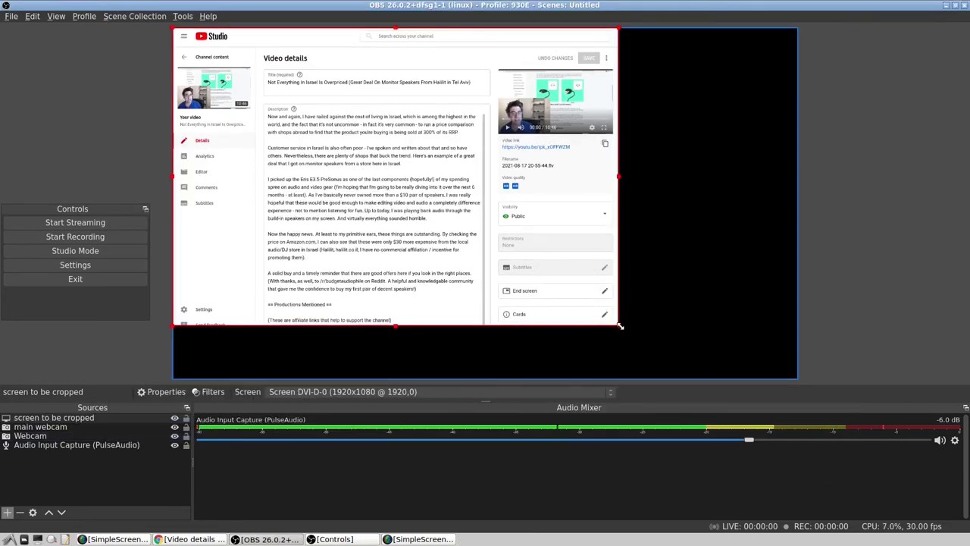
pyautogui.moveTo(620, 326); pyautogui.dragTo(569, 262)
pyautogui.moveTo(468, 167); pyautogui.dragTo(742, 291)
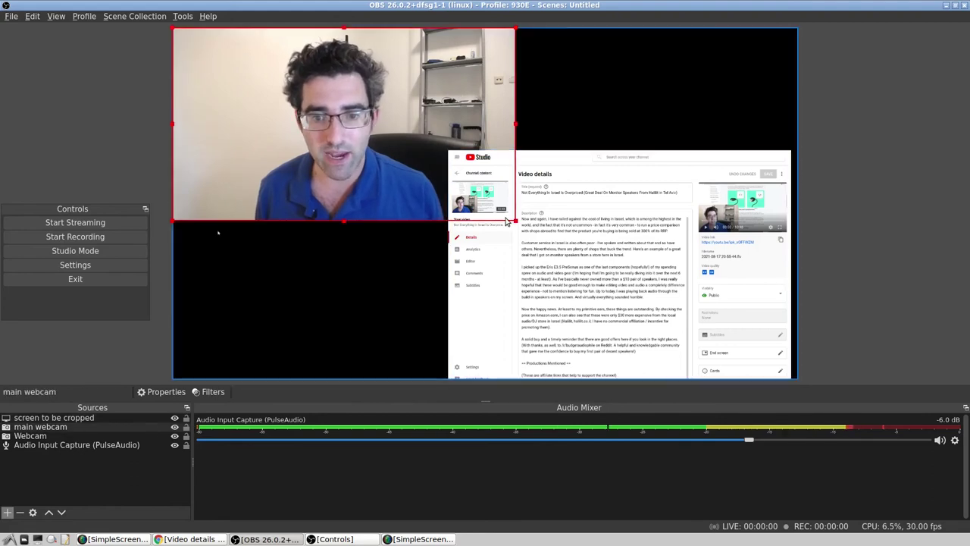
# - Shrink the main webcam to about 43% of the canvas width and move it to the canvas's upper-right area
pyautogui.moveTo(513, 218); pyautogui.dragTo(433, 181)
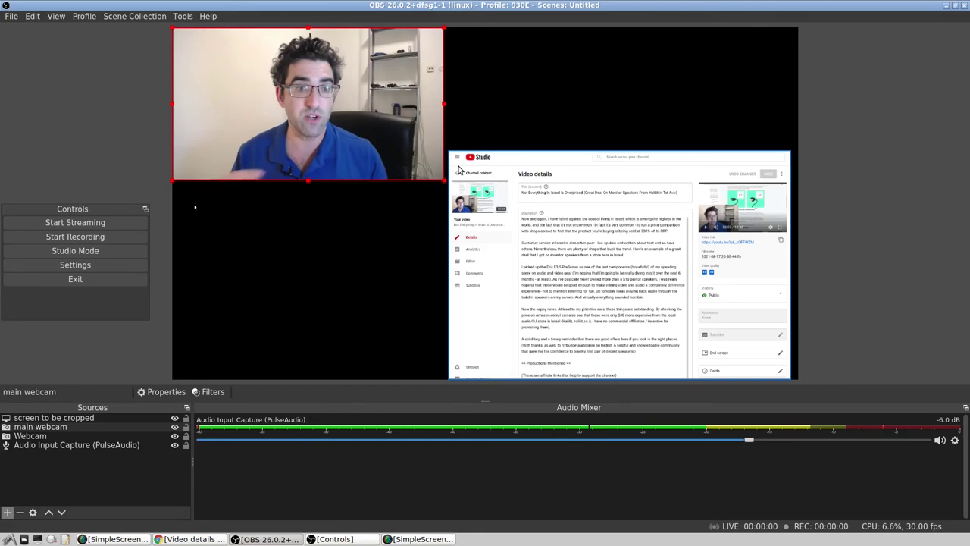
pyautogui.moveTo(398, 129); pyautogui.dragTo(708, 129)
# - Move the cropped screen capture to the canvas's upper-left corner and put the main webcam above it in the source order
pyautogui.click(218, 310)
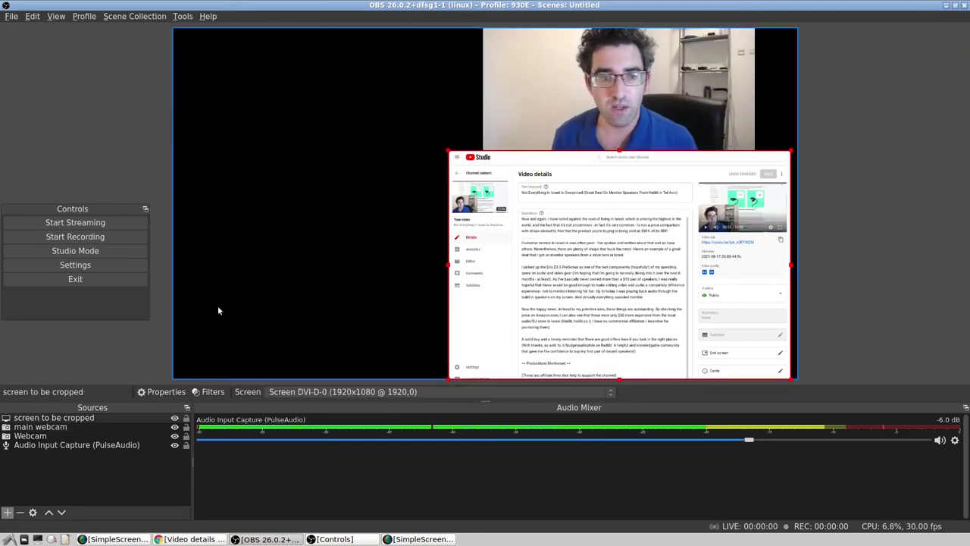
pyautogui.click(65, 418)
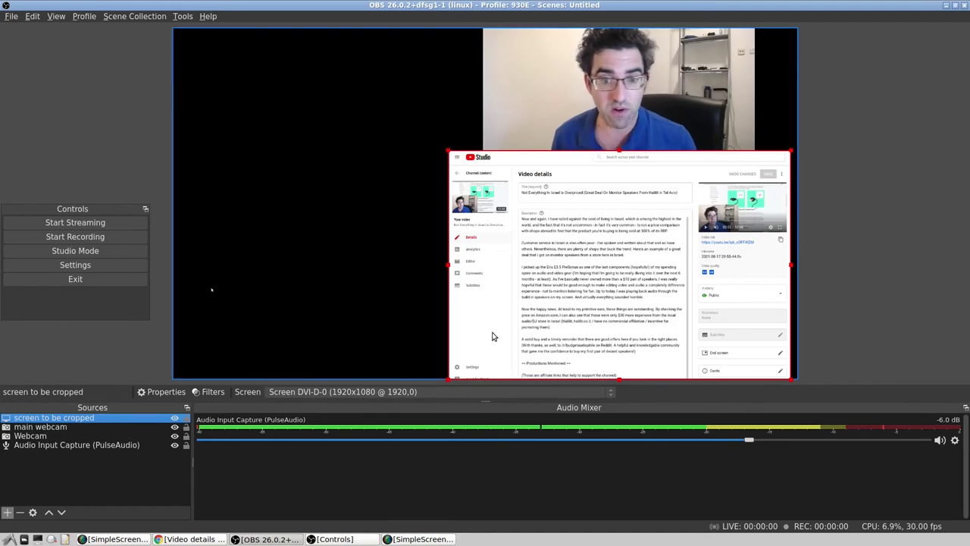
pyautogui.moveTo(515, 320); pyautogui.dragTo(241, 198)
pyautogui.click(37, 427)
pyautogui.moveTo(38, 426); pyautogui.dragTo(42, 416)
# - Enlarge the cropped screen capture to the full canvas height and place the main webcam over its lower-left corner
pyautogui.click(509, 250)
pyautogui.moveTo(514, 255); pyautogui.dragTo(678, 378)
pyautogui.click(728, 91)
pyautogui.click(729, 90)
pyautogui.moveTo(729, 89); pyautogui.dragTo(385, 294)
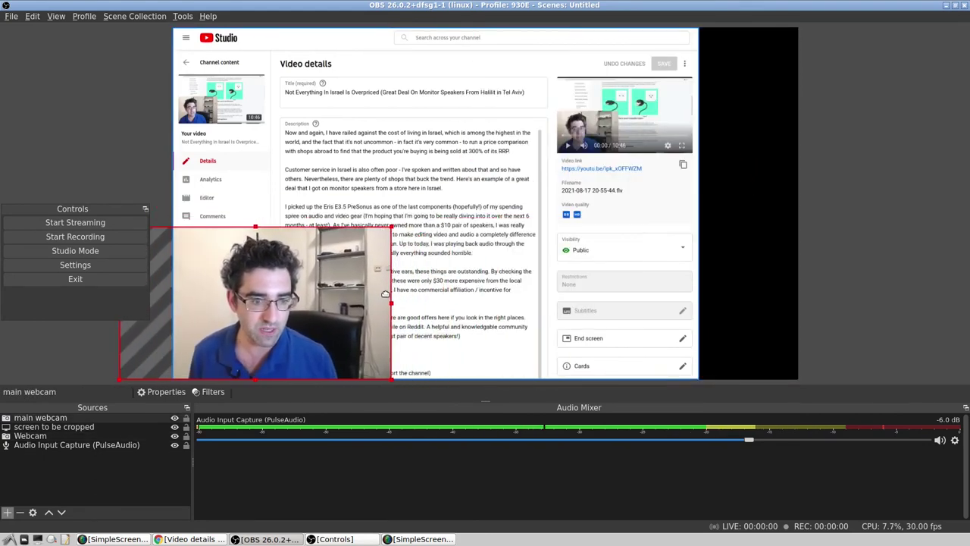
pyautogui.click(905, 251)
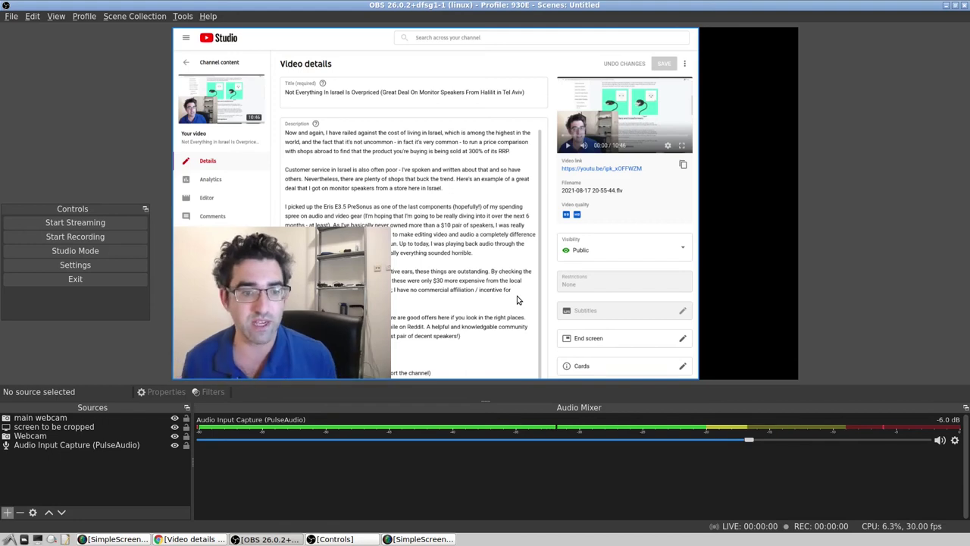
# - Enlarge the cropped screen capture proportionally until it fills the full canvas width
pyautogui.click(721, 351)
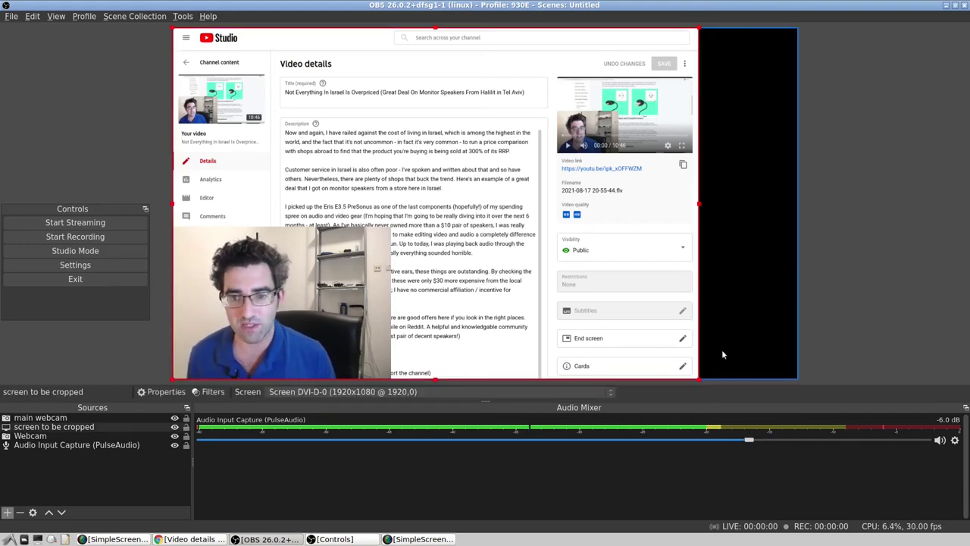
pyautogui.moveTo(697, 207)
pyautogui.mouseDown()
pyautogui.moveTo(765, 208)
pyautogui.moveTo(697, 215)
pyautogui.mouseUp()
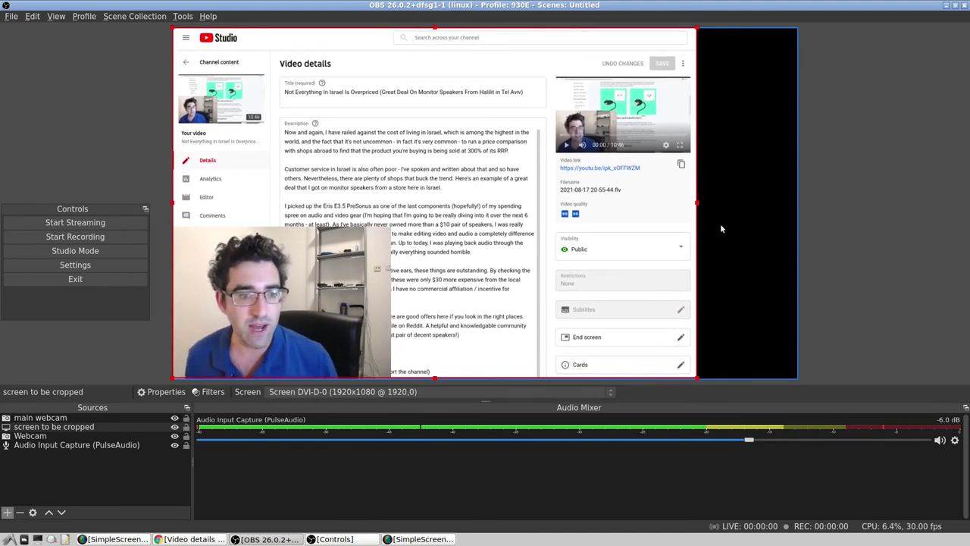
pyautogui.click(745, 232)
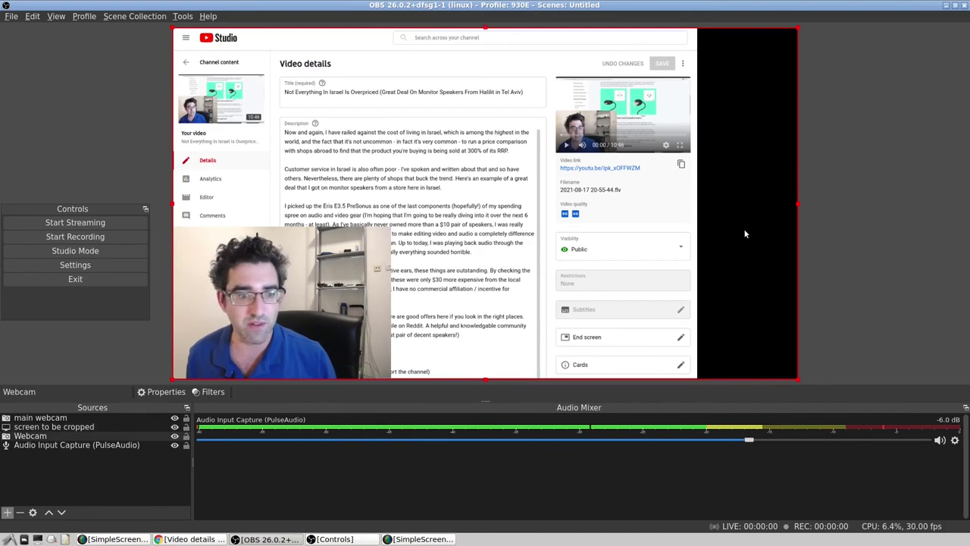
pyautogui.click(615, 233)
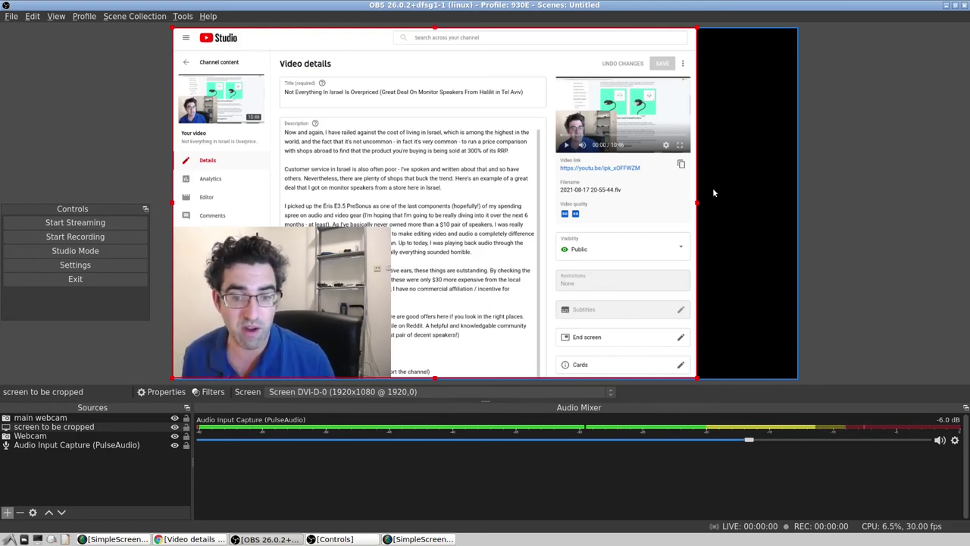
pyautogui.moveTo(695, 202); pyautogui.dragTo(797, 214)
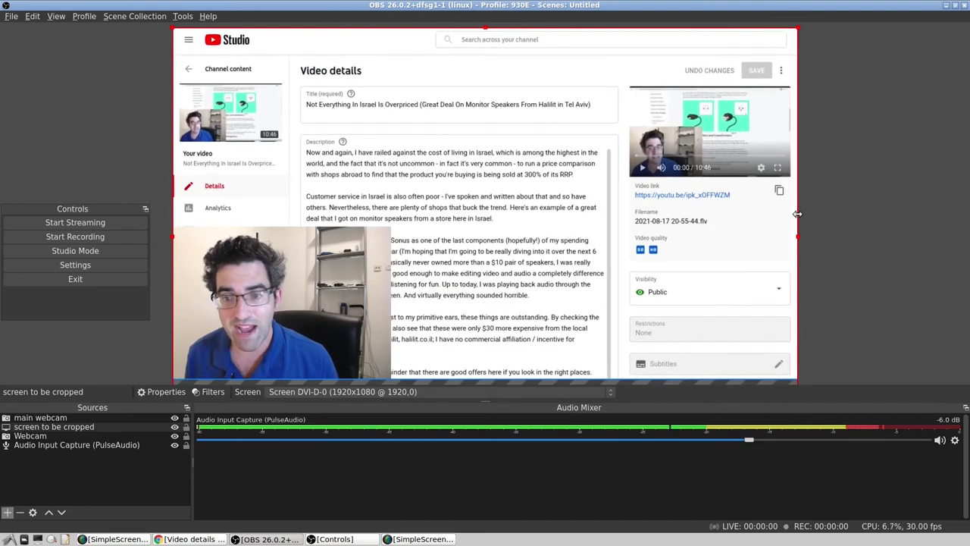
pyautogui.click(860, 216)
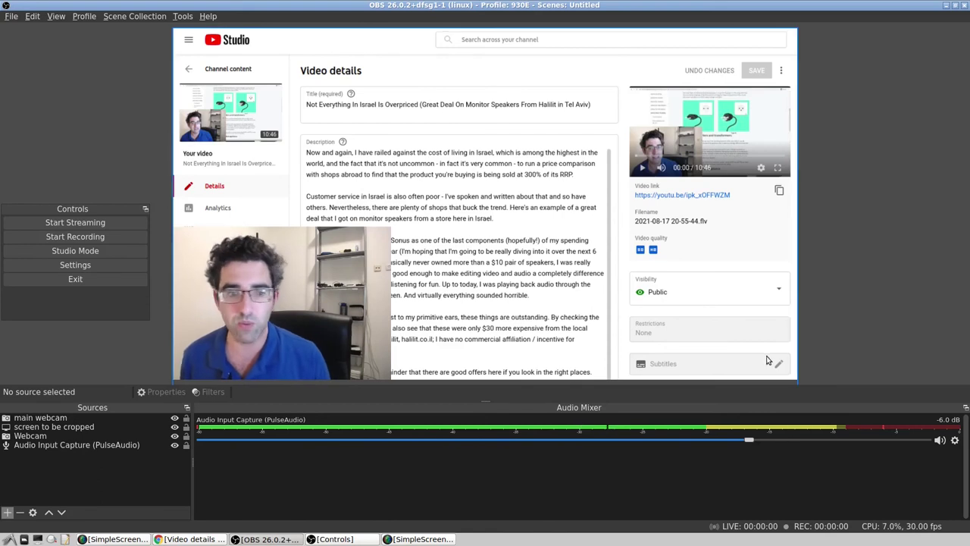
pyautogui.click(704, 324)
pyautogui.moveTo(799, 237)
pyautogui.mouseDown()
pyautogui.moveTo(708, 208)
pyautogui.moveTo(797, 237)
pyautogui.mouseUp()
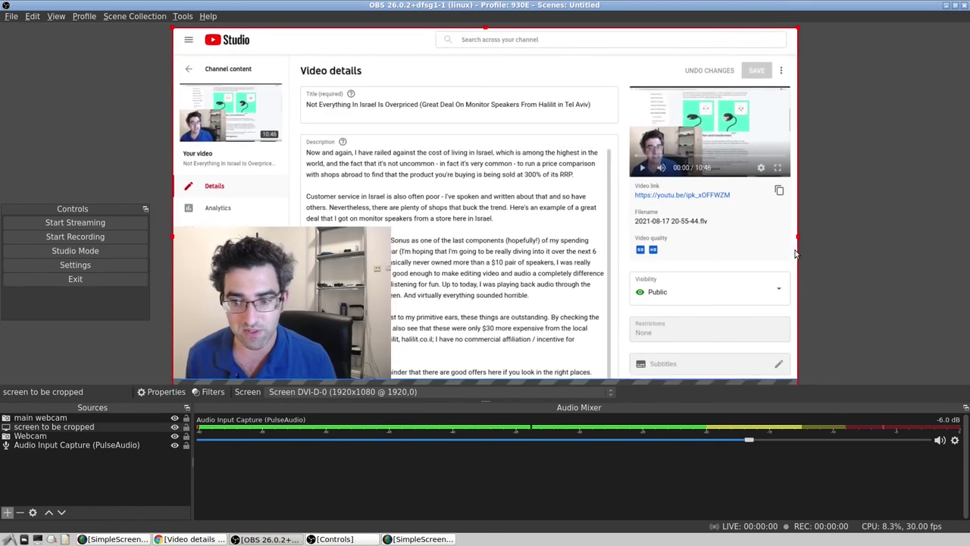
pyautogui.click(855, 291)
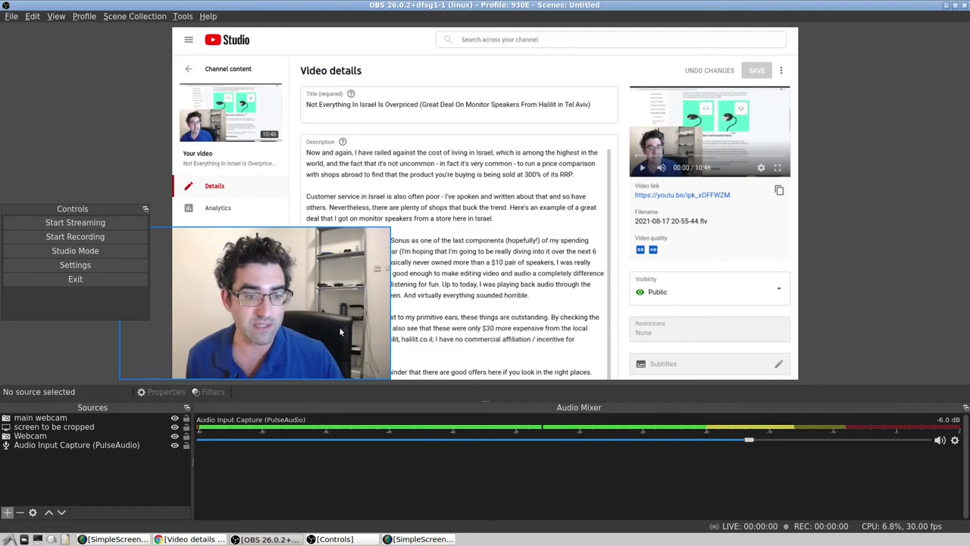
# - Shift the main webcam slightly to the right along the canvas's bottom edge
pyautogui.moveTo(340, 331); pyautogui.dragTo(356, 331)
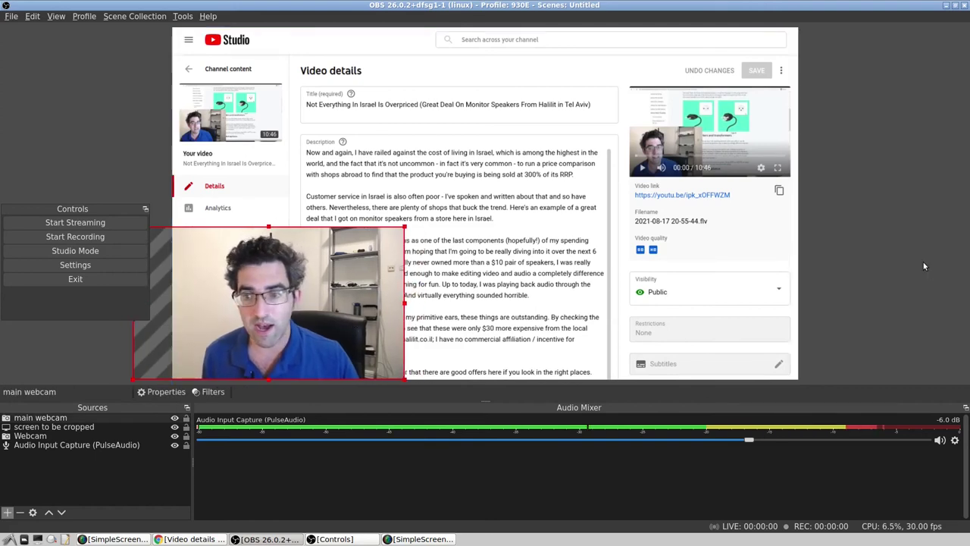
pyautogui.click(849, 234)
pyautogui.click(416, 303)
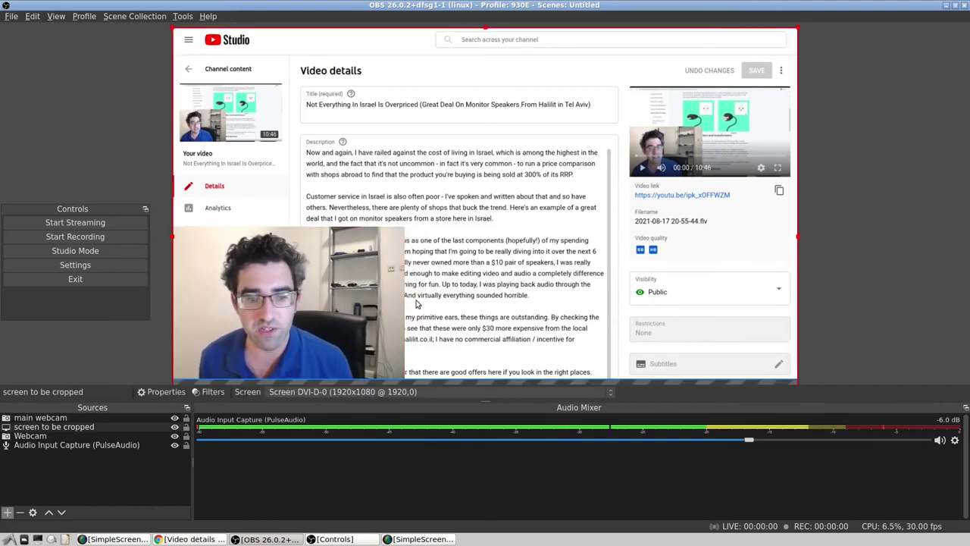
pyautogui.click(364, 334)
pyautogui.click(91, 427)
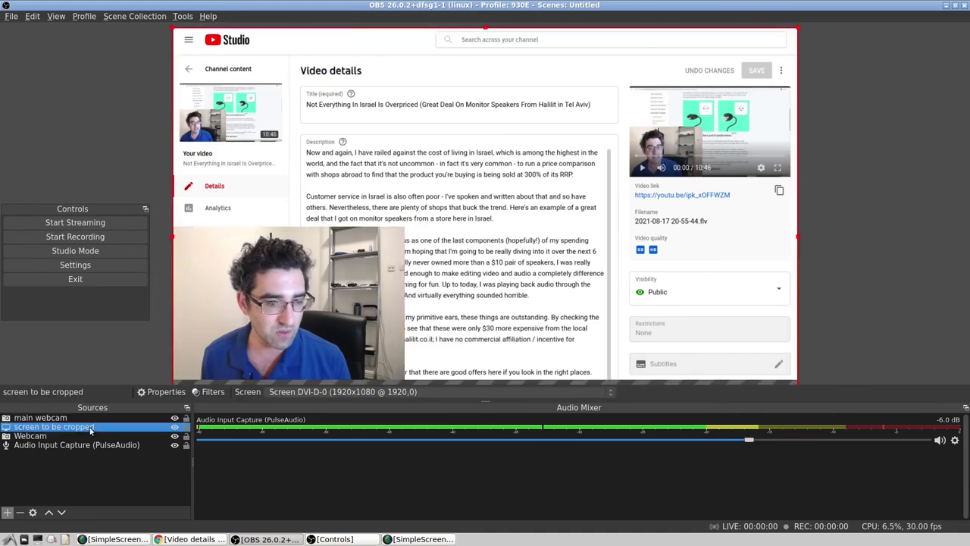
pyautogui.rightClick(91, 427)
pyautogui.moveTo(190, 316)
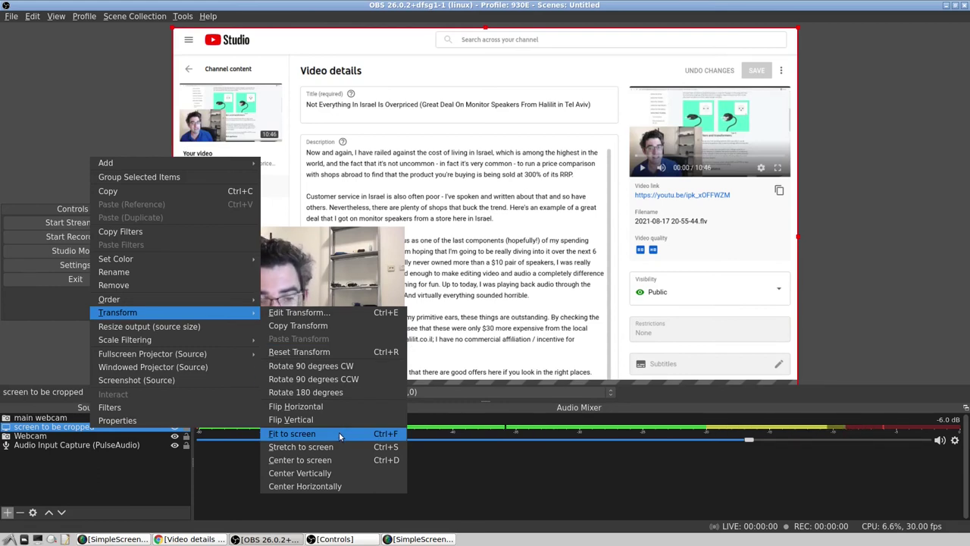
pyautogui.click(903, 293)
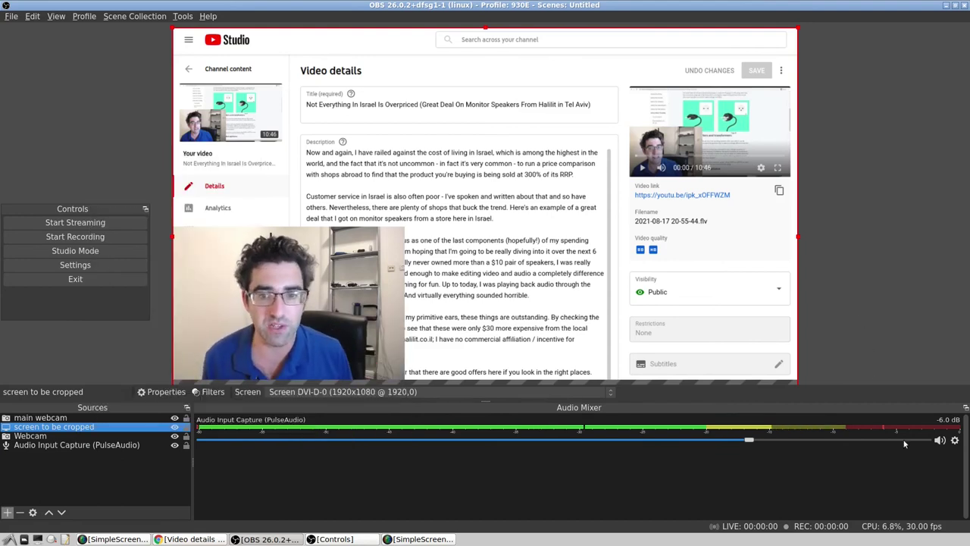
# - Try to resize the cropped screen capture from its lower-right corner on the canvas
pyautogui.click(796, 371)
pyautogui.moveTo(795, 371); pyautogui.dragTo(580, 276)
pyautogui.click(45, 425)
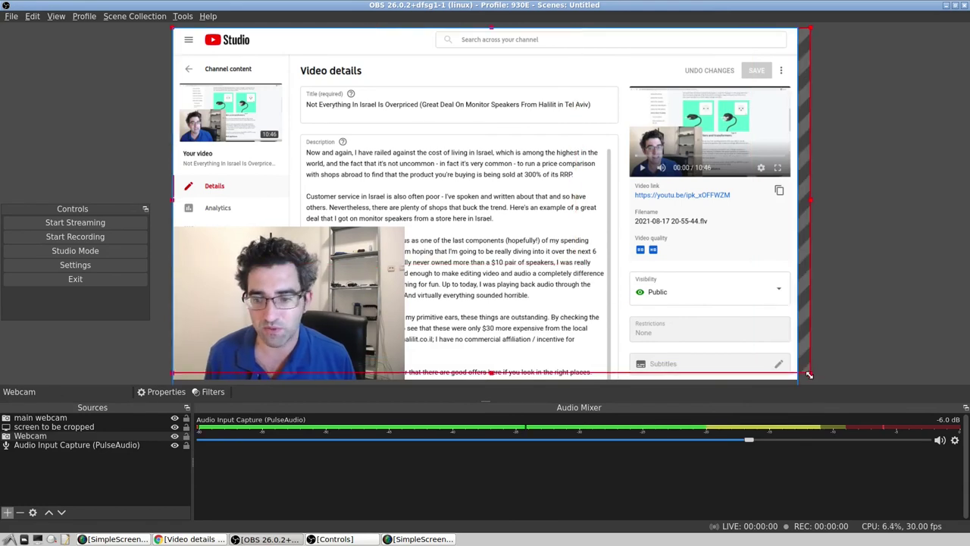
# - Apply the Stretch to screen transform to the "screen to be cropped" source so it covers the full canvas
pyautogui.click(46, 426)
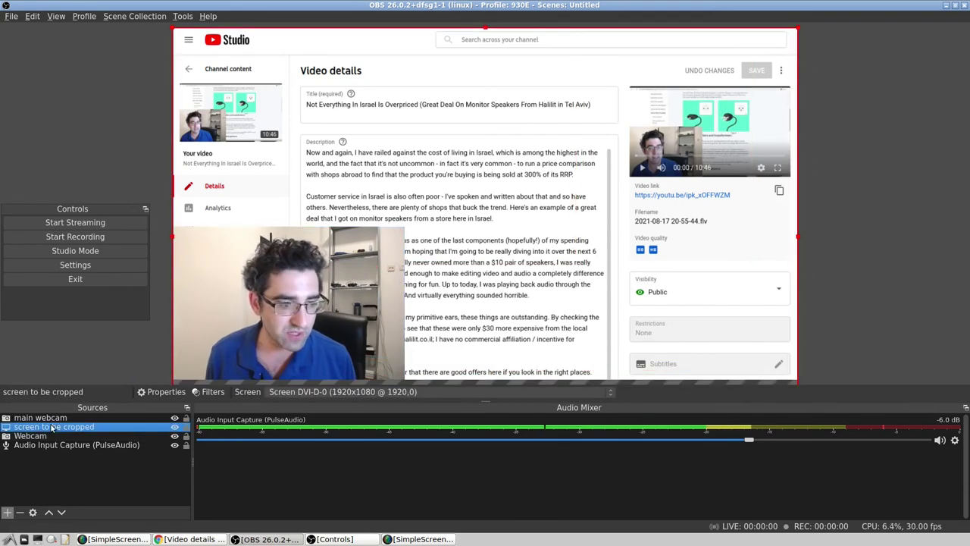
pyautogui.rightClick(123, 427)
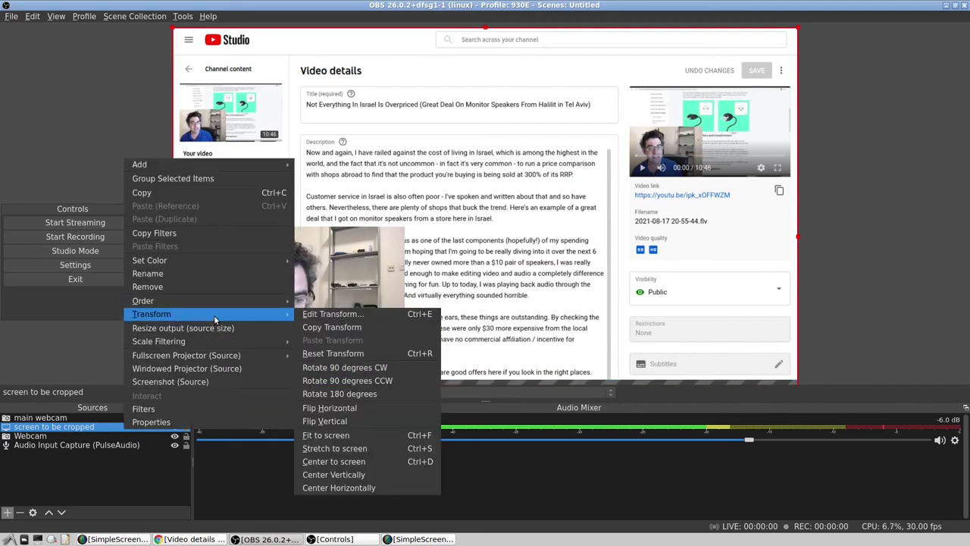
pyautogui.click(353, 448)
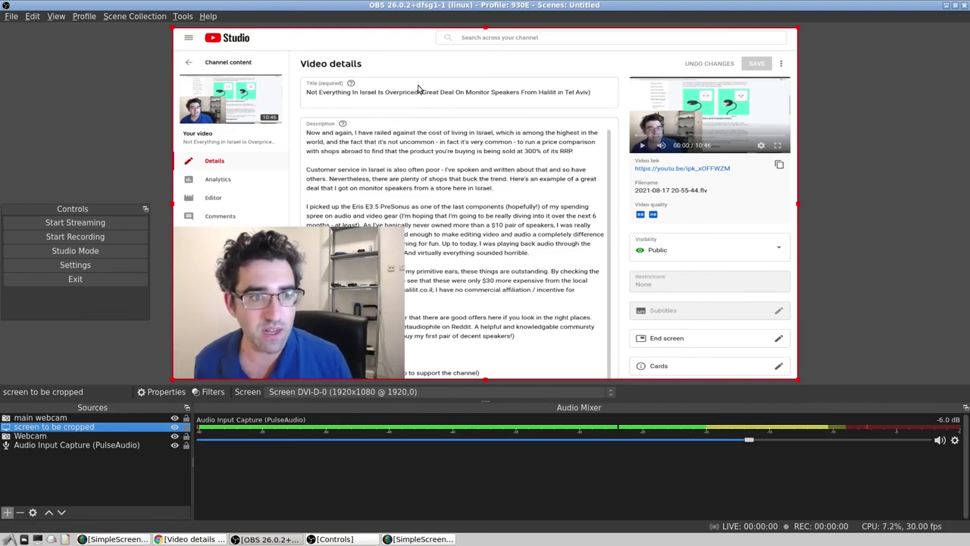
# - Remove the "screen to be cropped" source from the scene and confirm the removal
pyautogui.rightClick(152, 427)
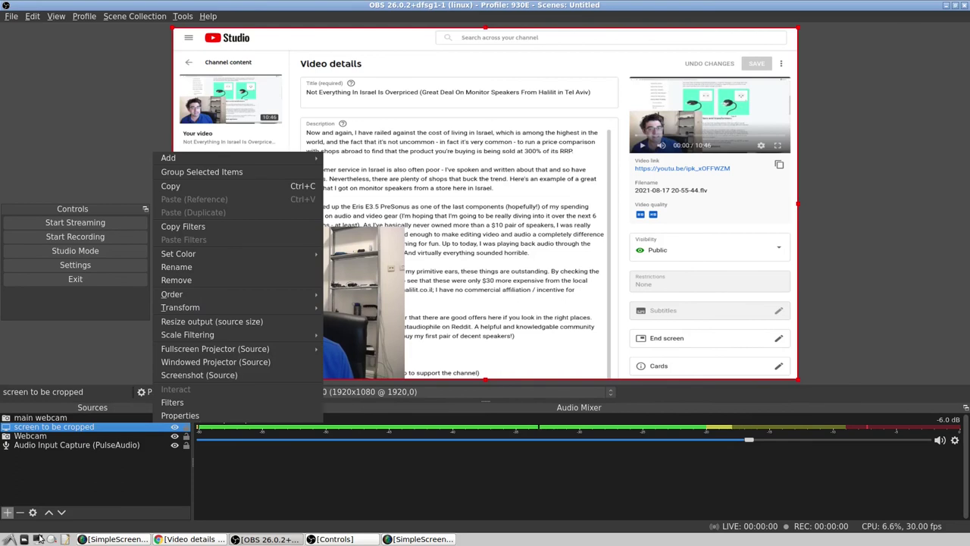
pyautogui.click(19, 512)
pyautogui.click(571, 266)
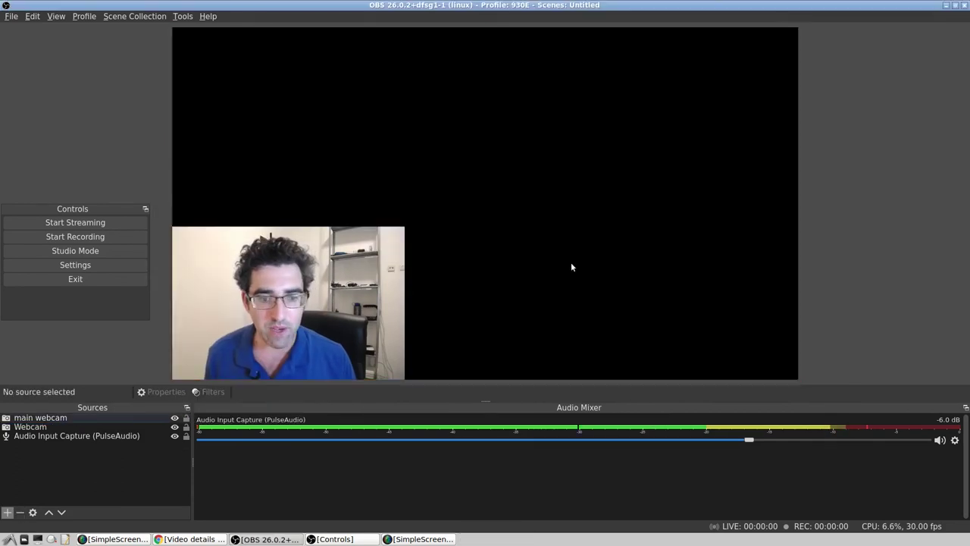
# - Enlarge the main webcam proportionally from its upper-right corner until it nearly fills the canvas, and deselect it
pyautogui.click(147, 415)
pyautogui.moveTo(404, 225); pyautogui.dragTo(796, 28)
pyautogui.click(866, 192)
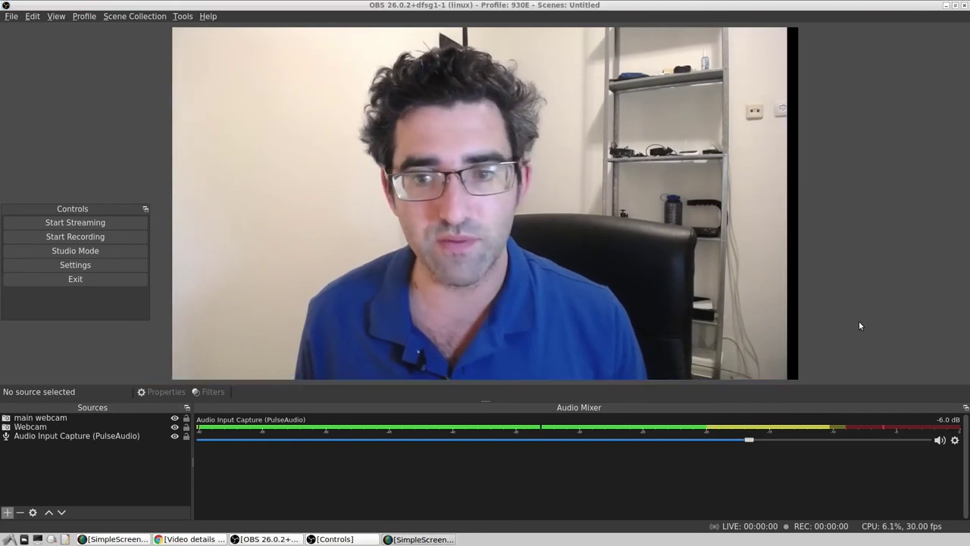
# - Switch to SimpleScreenRecorder and move its window fully into view over the canvas
pyautogui.moveTo(969, 119); pyautogui.dragTo(854, 22)
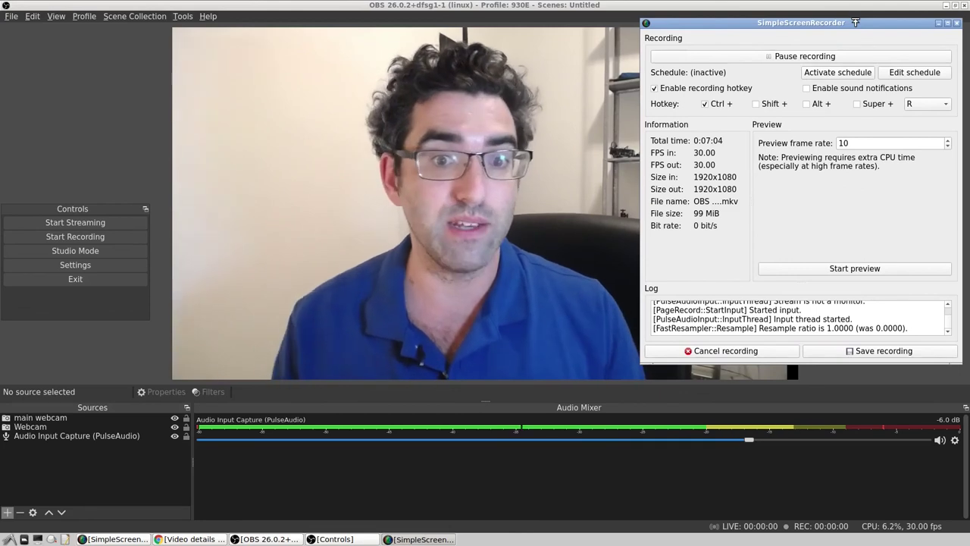